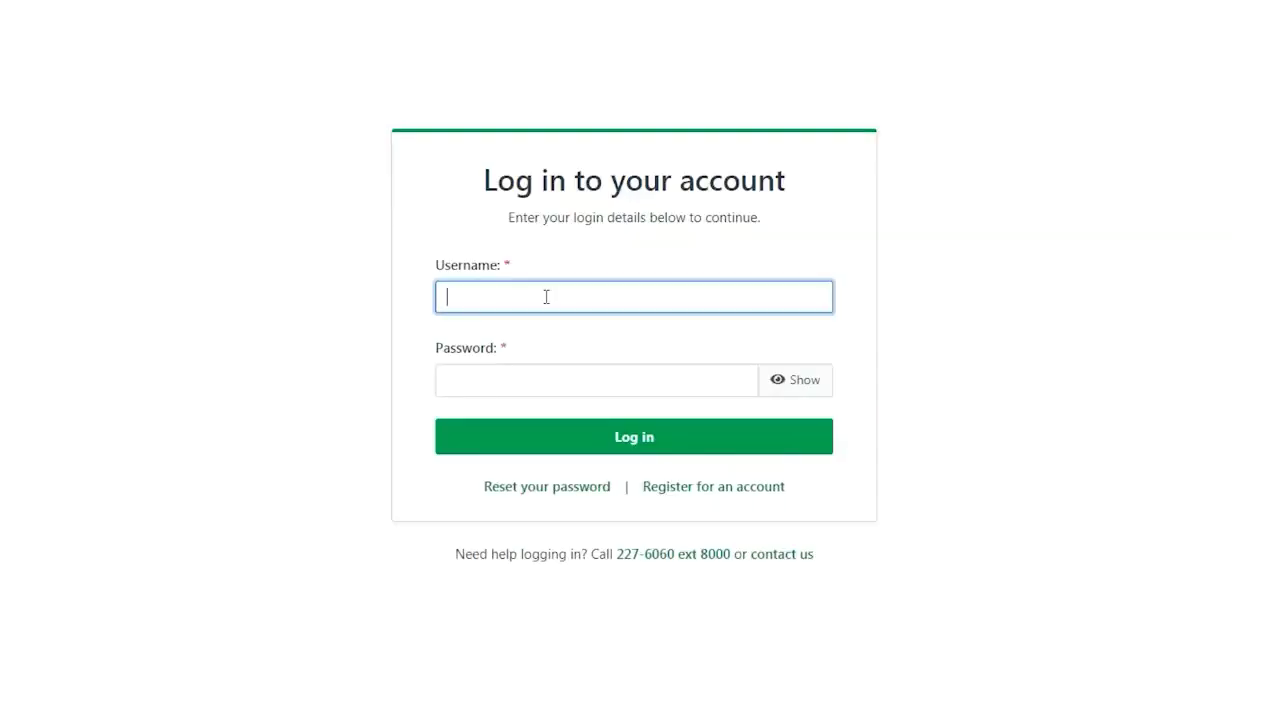
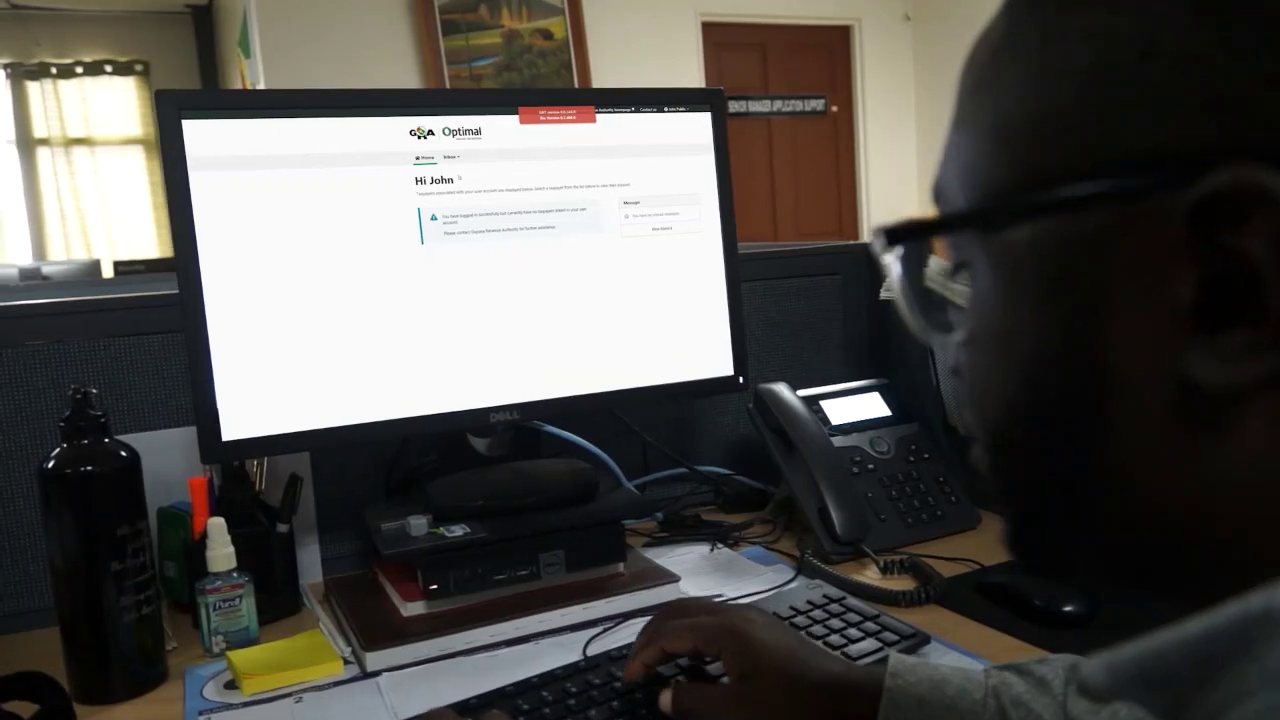
Step: Open the Your messages inbox from the Inbox menu
{"action": "left_click", "coordinate": [450, 157]}
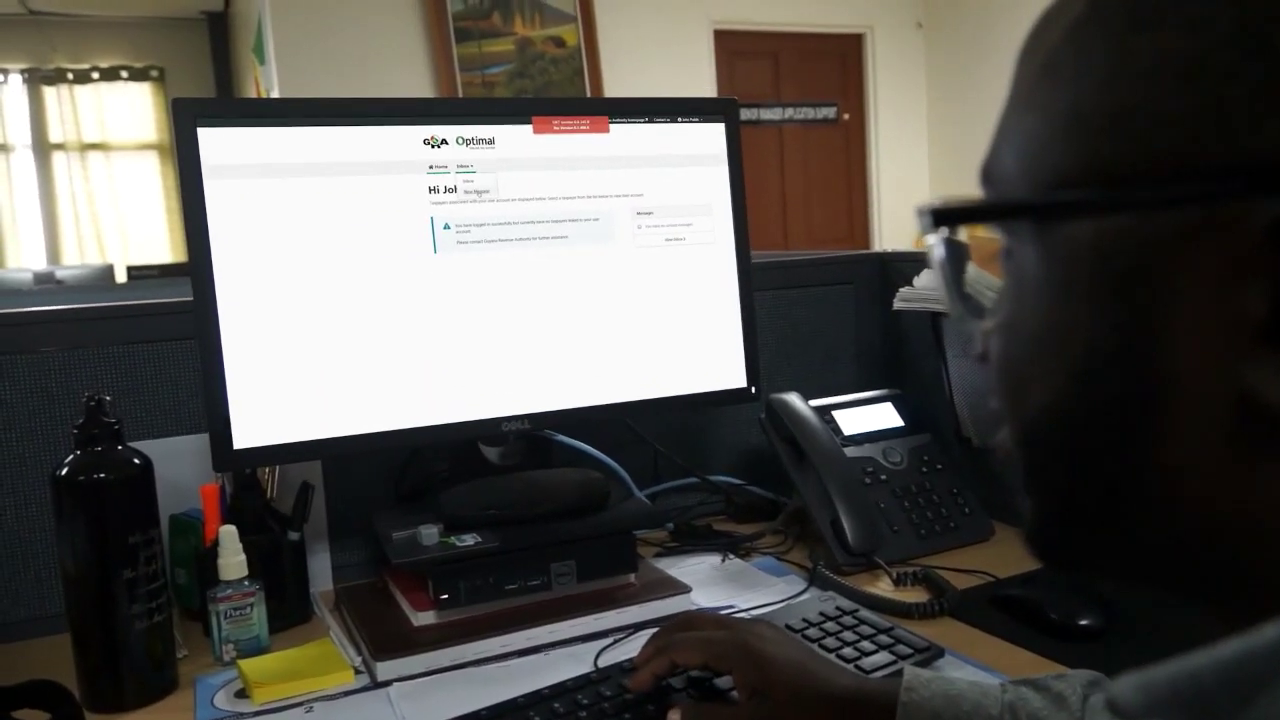
{"action": "left_click", "coordinate": [468, 181]}
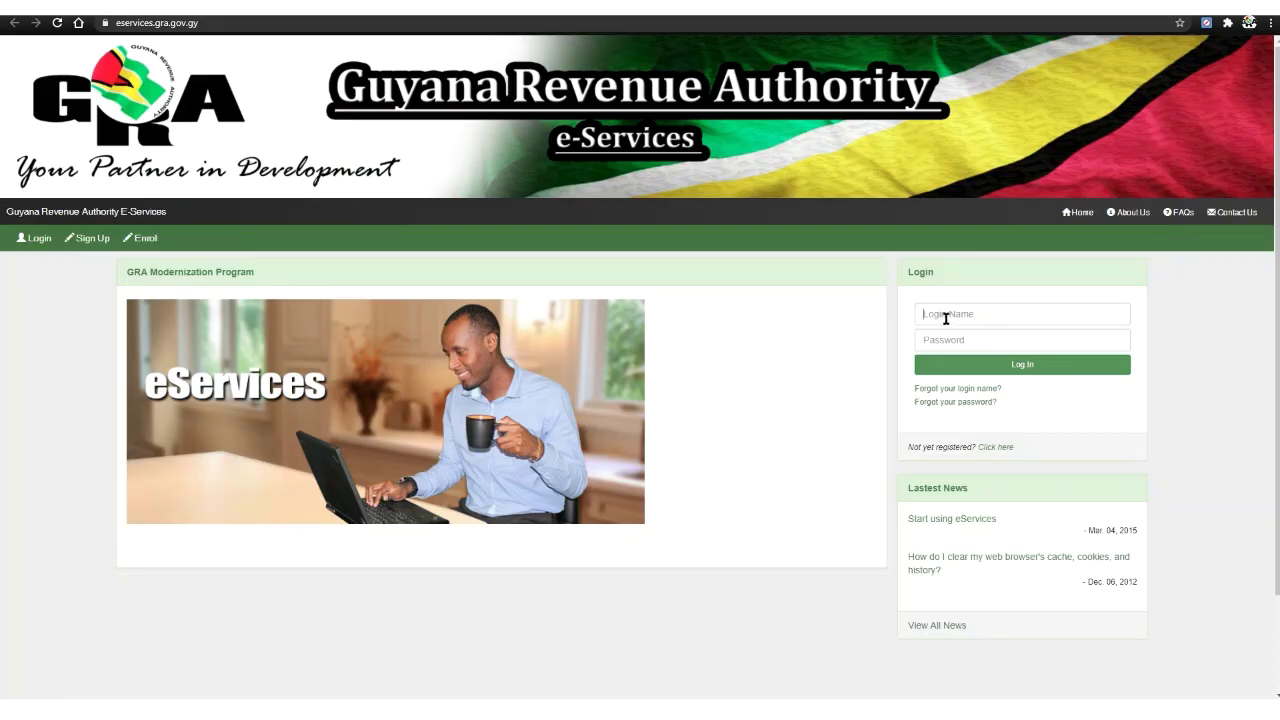
Step: Focus the Username field on the login page before returning to the welcome page
{"action": "left_click", "coordinate": [943, 317]}
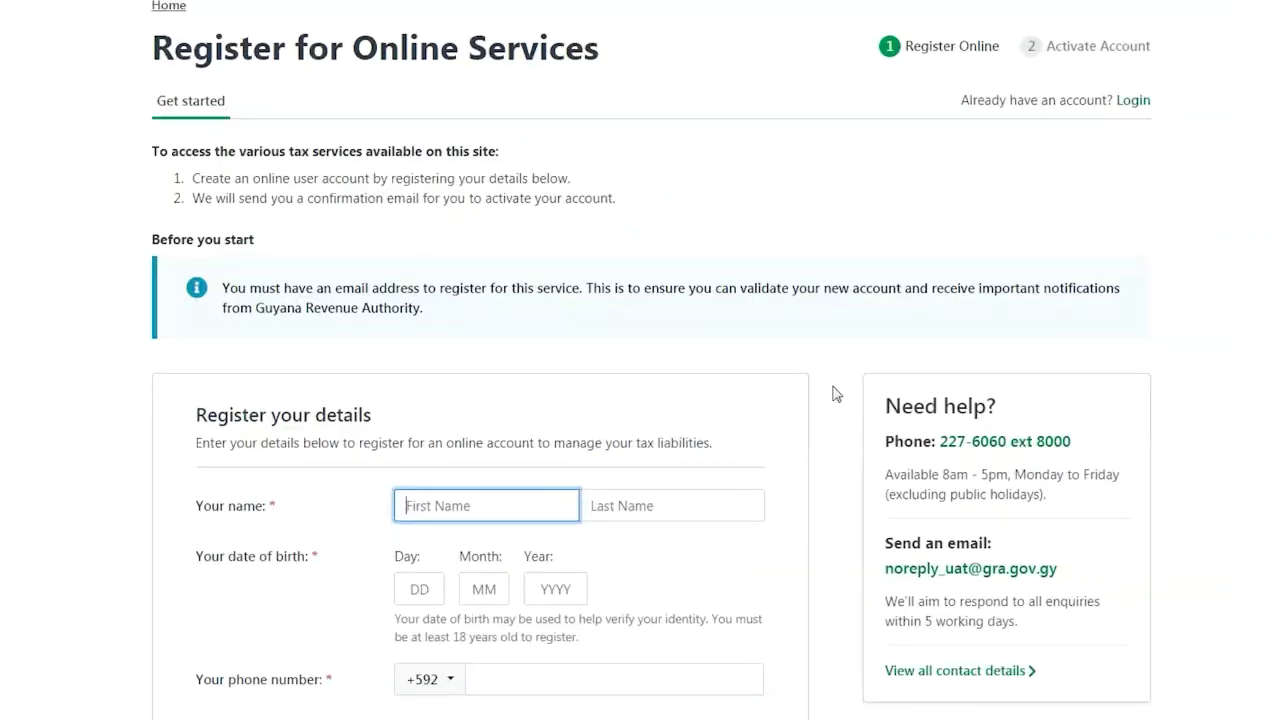
Step: Enter the registrant's first name, last name and date of birth (day, month, year)
{"action": "scroll", "coordinate": [837, 390], "scroll_direction": "down", "scroll_amount": 1}
{"action": "left_click", "coordinate": [523, 334]}
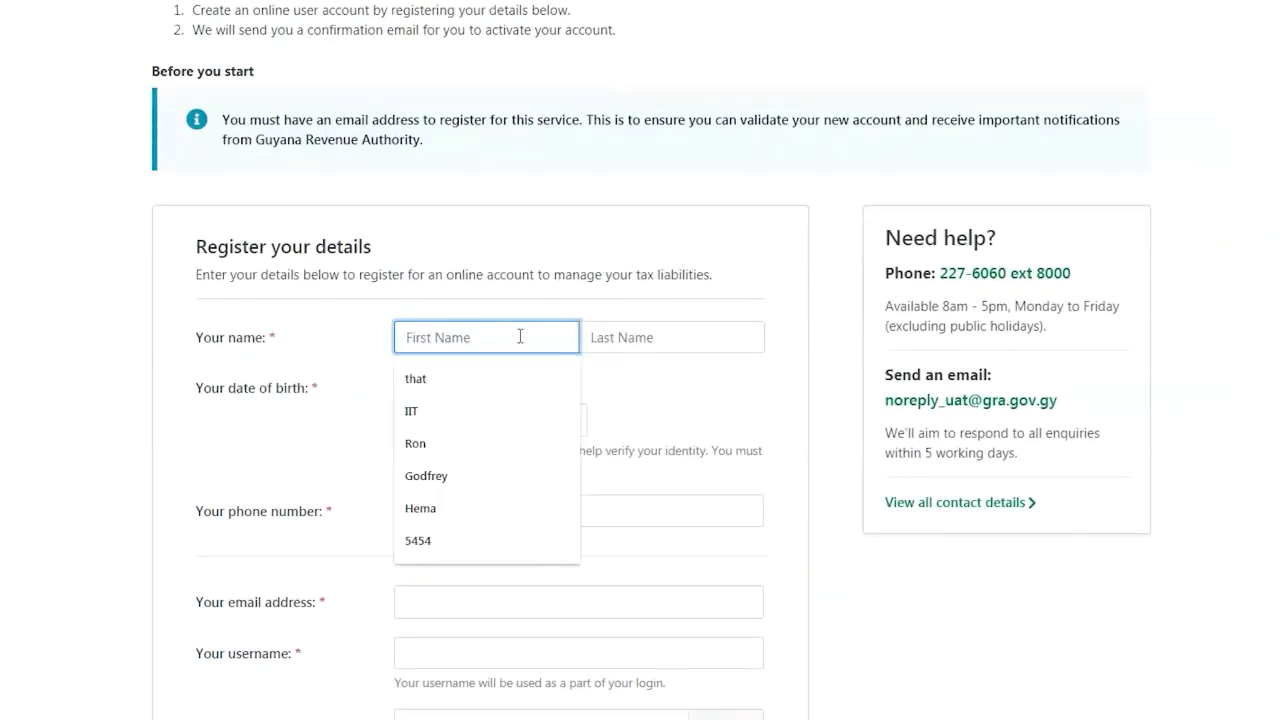
{"action": "type", "text": "John"}
{"action": "left_click", "coordinate": [584, 337]}
{"action": "type", "text": "Public"}
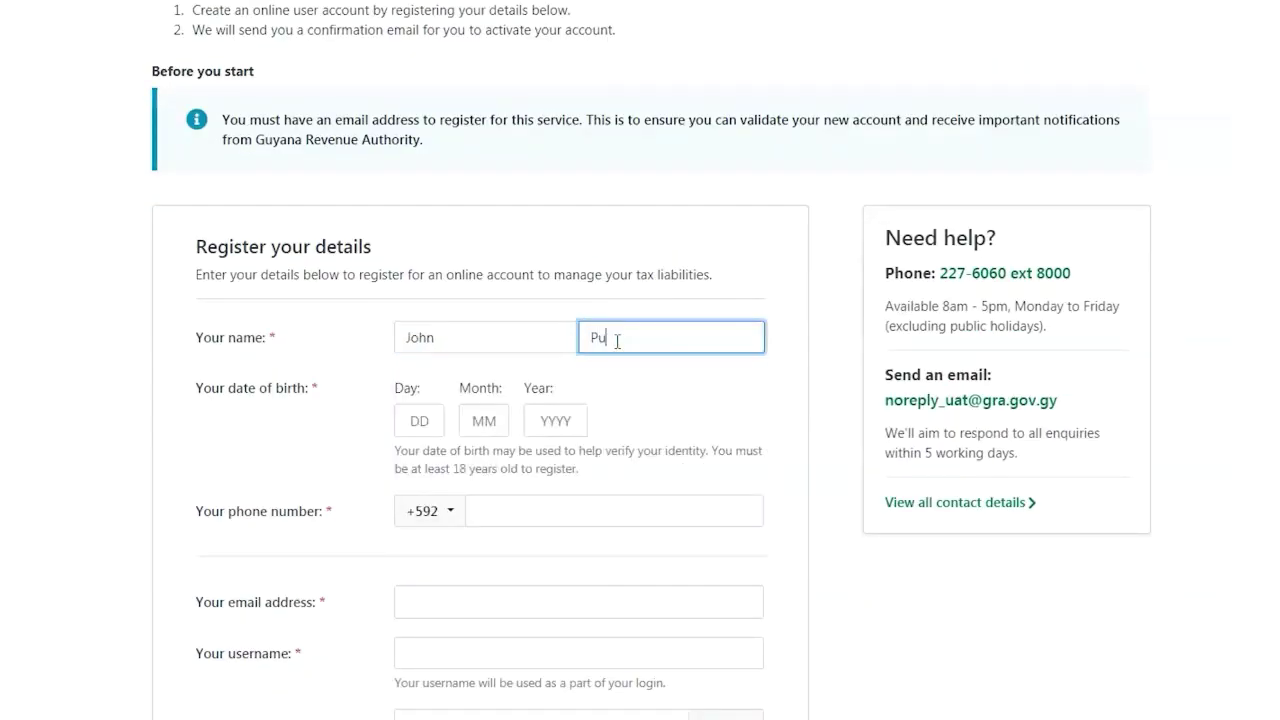
{"action": "left_click", "coordinate": [419, 420]}
{"action": "left_click", "coordinate": [411, 461]}
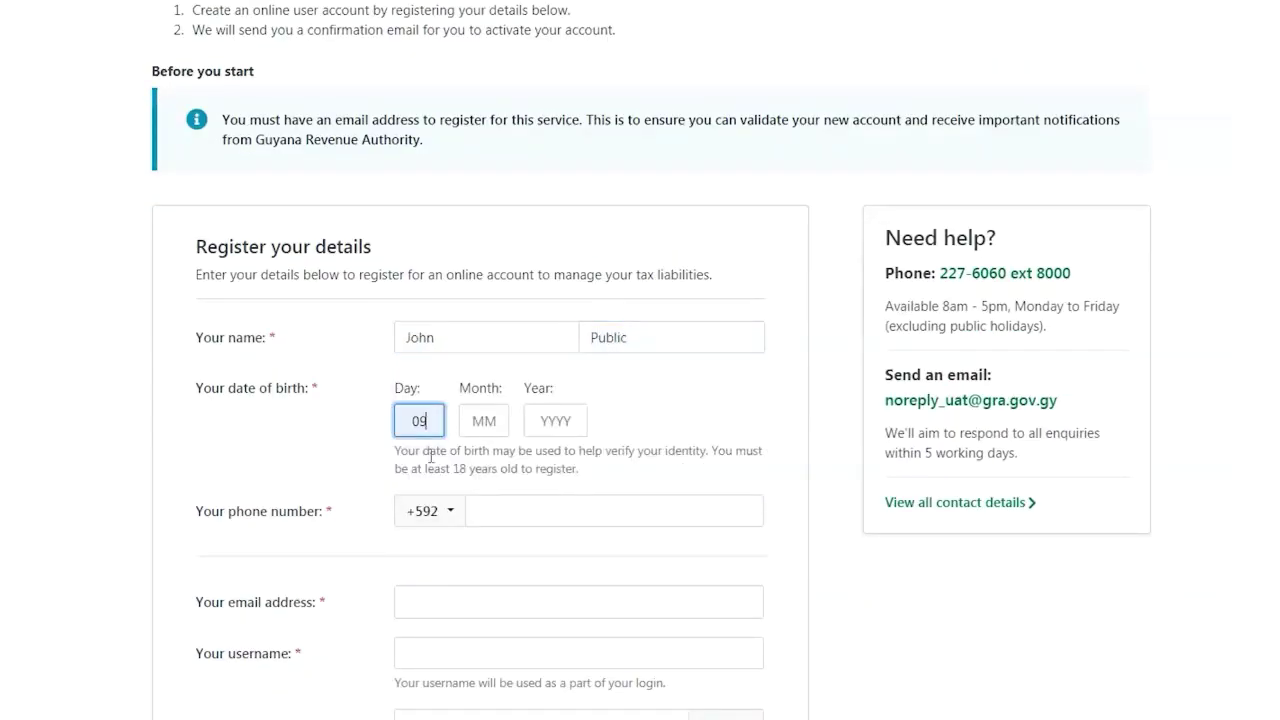
{"action": "left_click", "coordinate": [476, 420]}
{"action": "type", "text": "08"}
{"action": "left_click", "coordinate": [535, 418]}
{"action": "type", "text": "1994"}
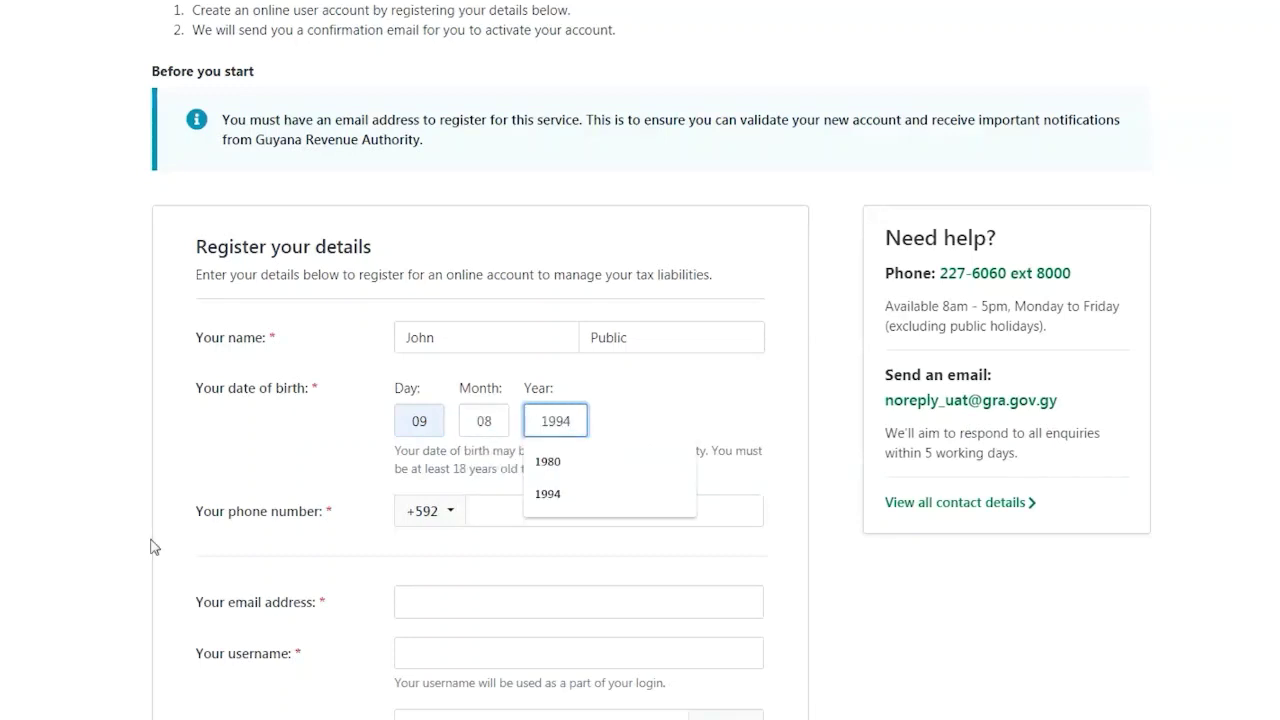
Step: Fill in the phone number, e-mail address and the TIN as username
{"action": "left_click", "coordinate": [486, 509]}
{"action": "type", "text": "1234567"}
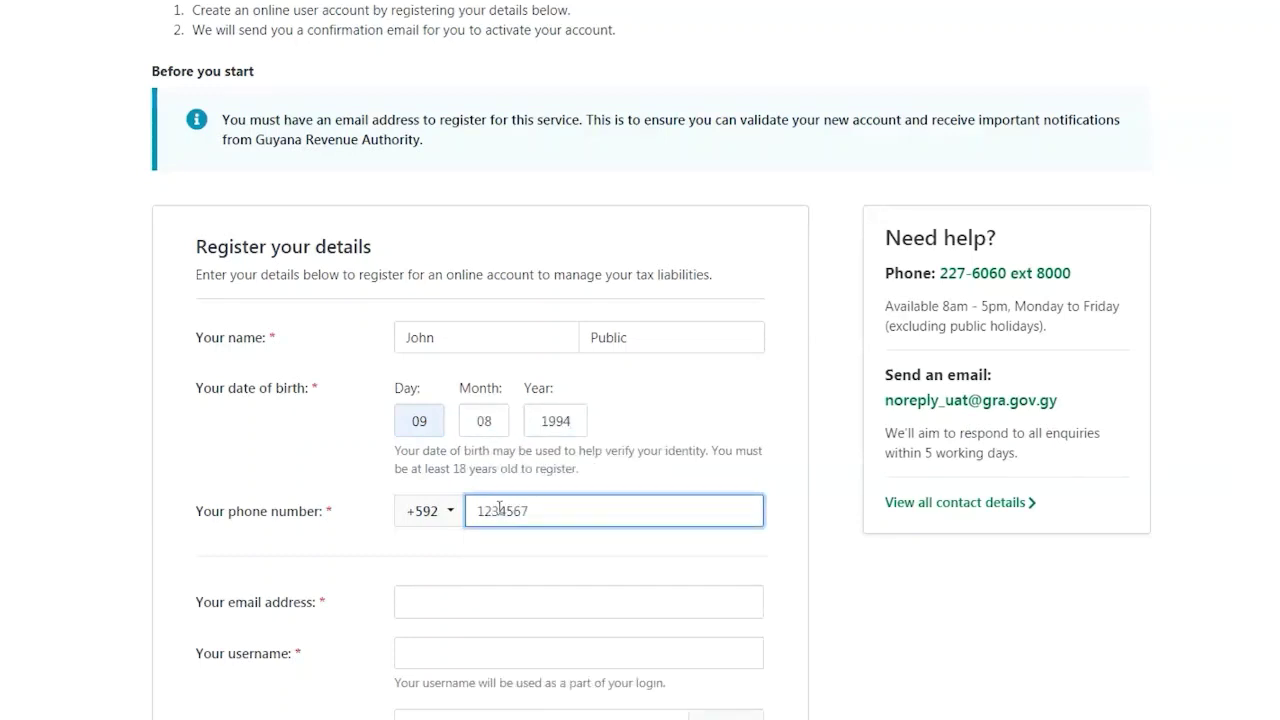
{"action": "left_click", "coordinate": [504, 600]}
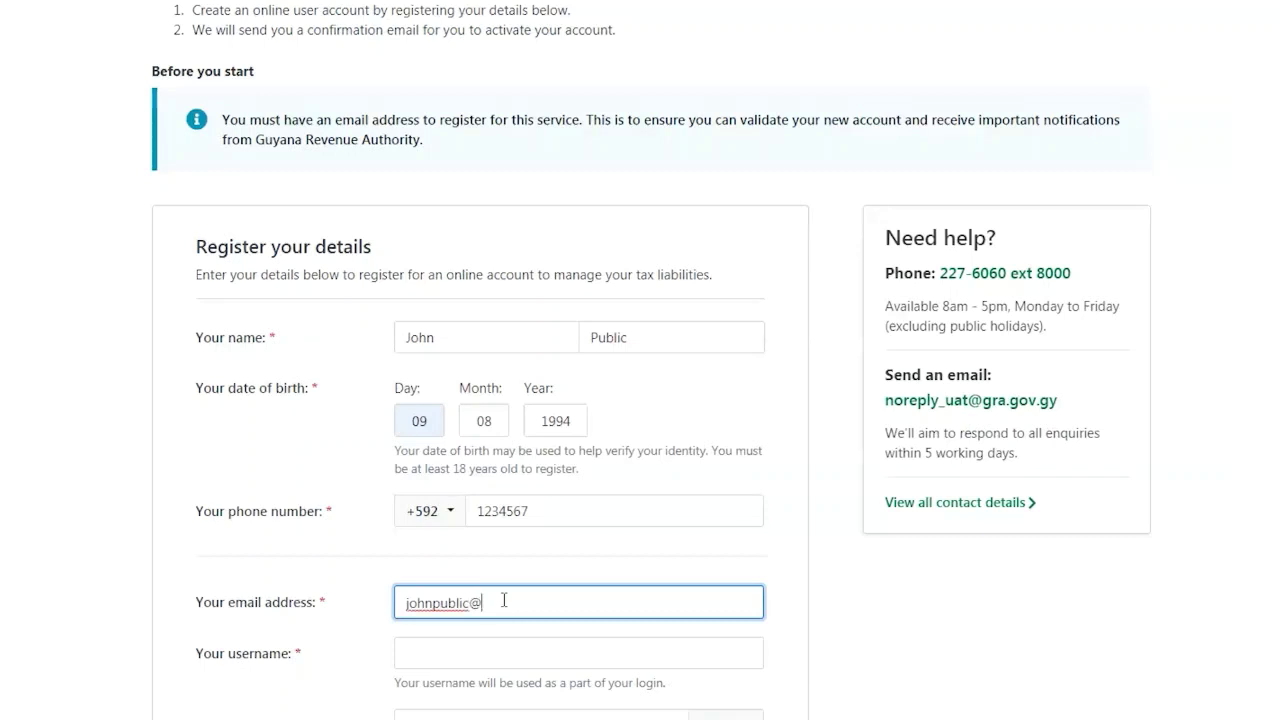
{"action": "left_click", "coordinate": [504, 650]}
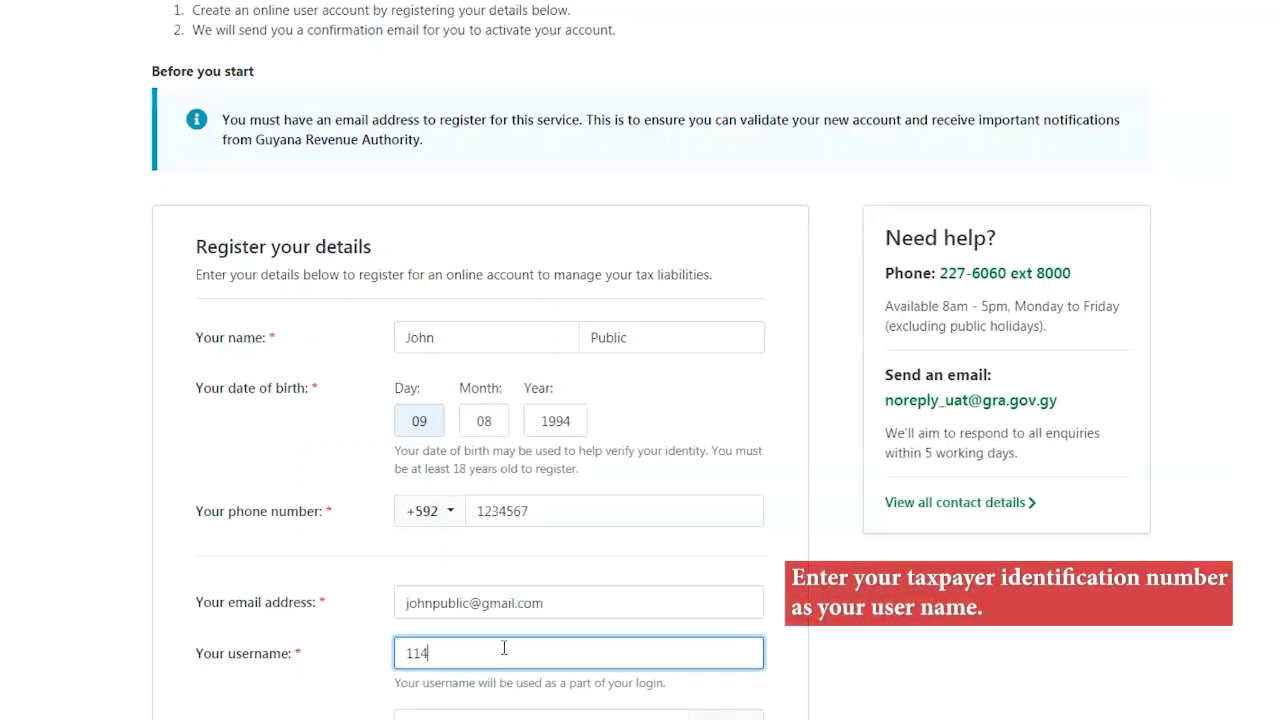
Step: Create the account password and re-enter it to confirm
{"action": "scroll", "coordinate": [504, 648], "scroll_direction": "down", "scroll_amount": 2}
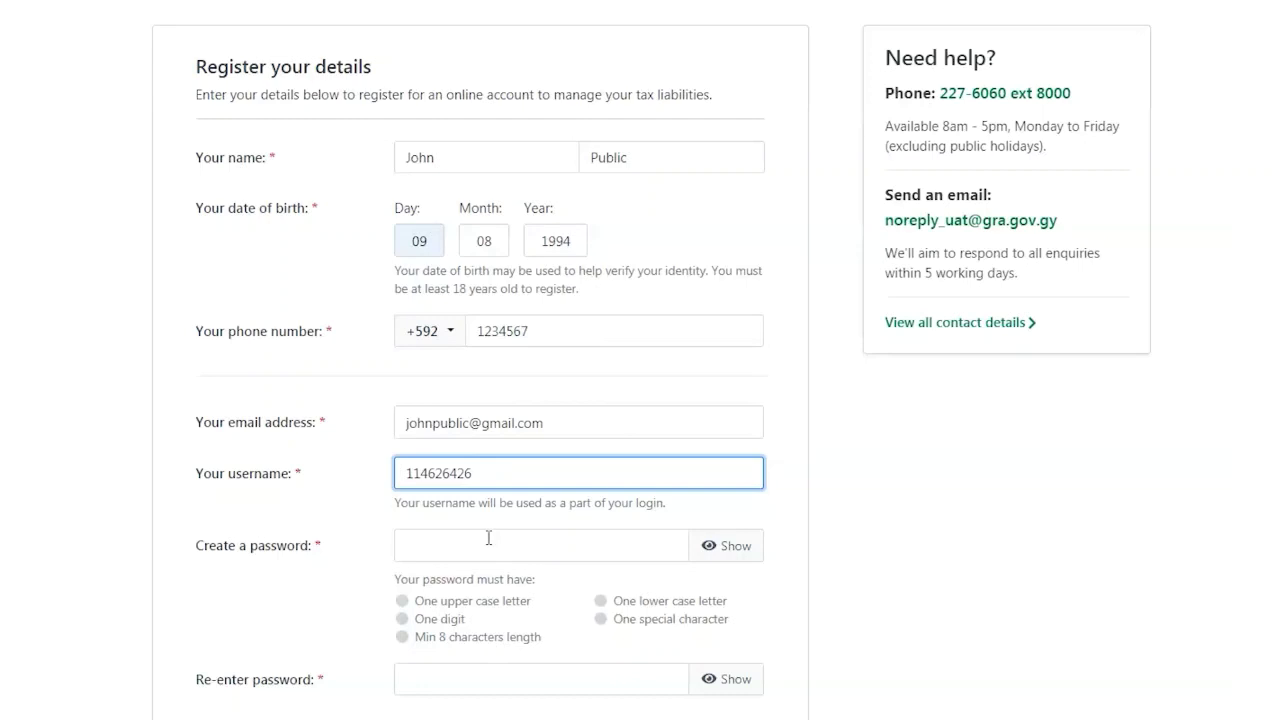
{"action": "left_click", "coordinate": [488, 538]}
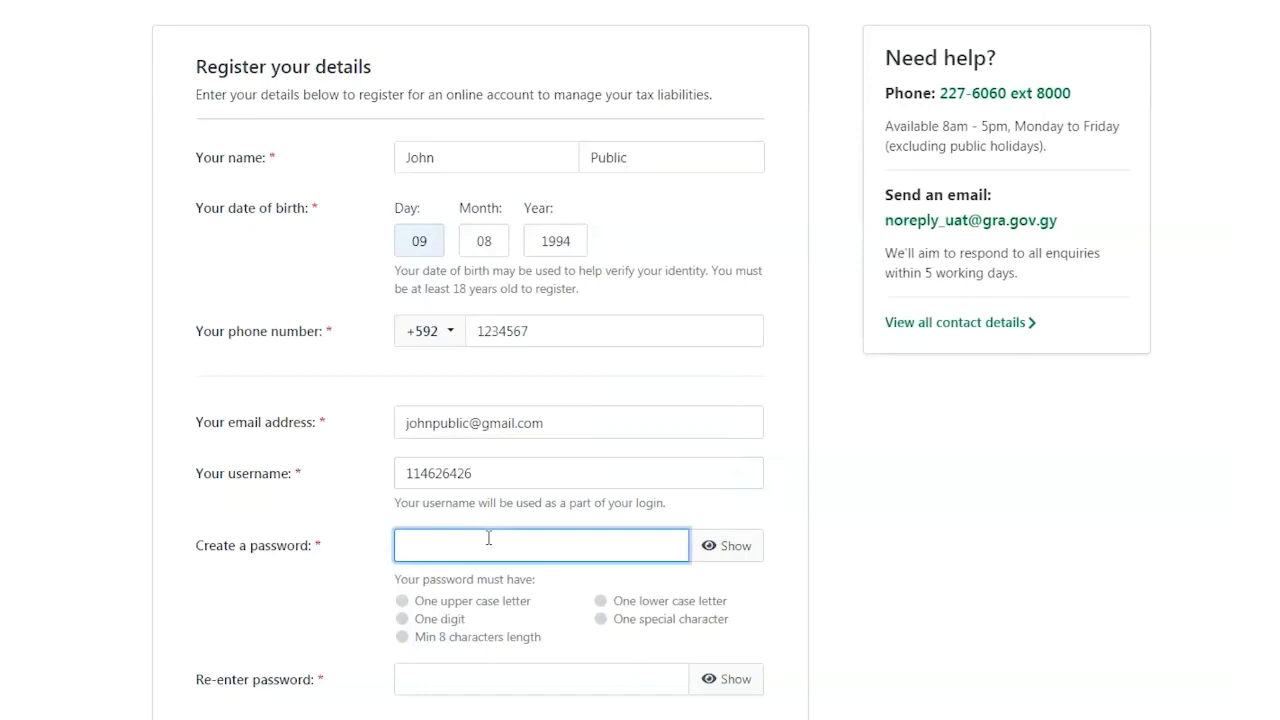
{"action": "type", "text": "Passw"}
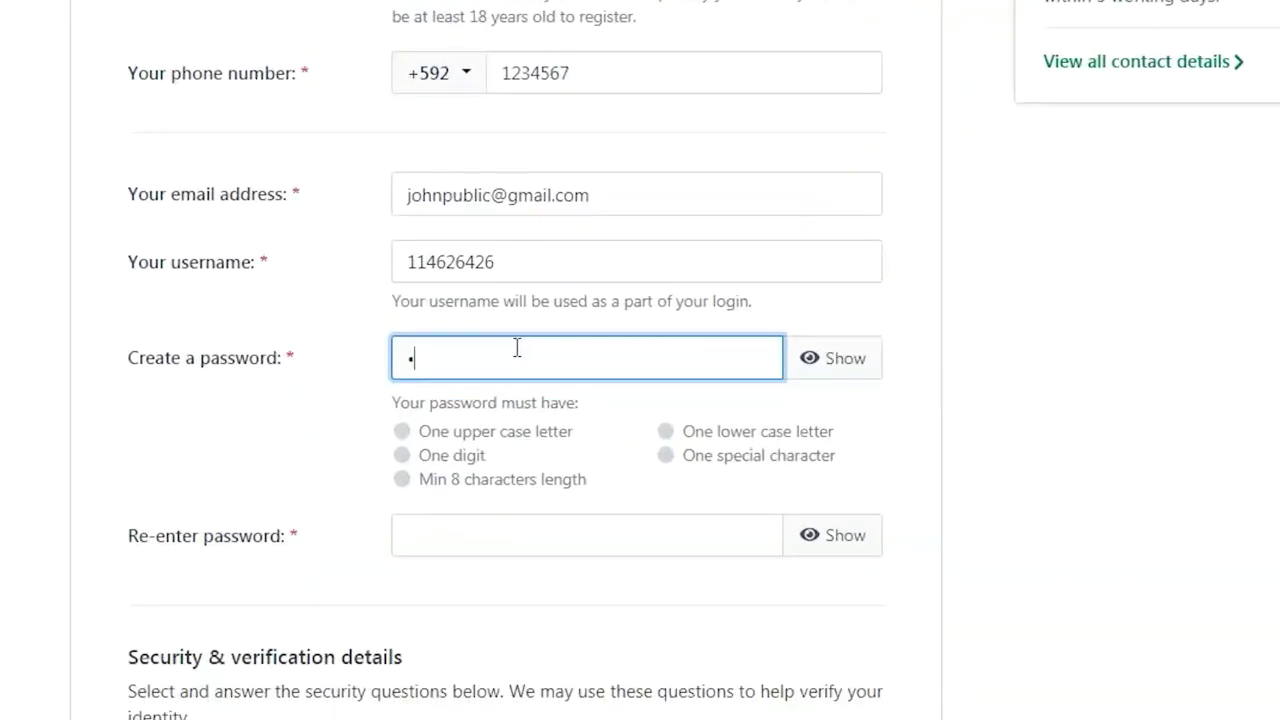
{"action": "type", "text": "ord1!"}
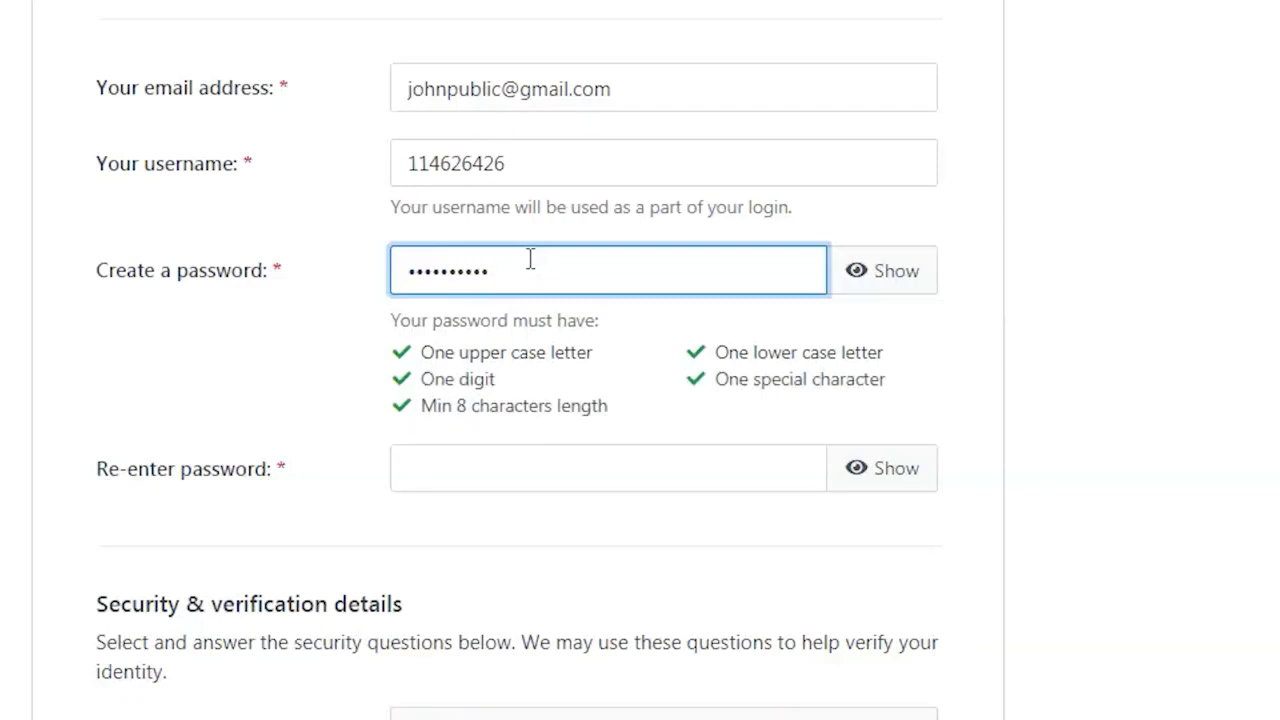
{"action": "left_click", "coordinate": [536, 461]}
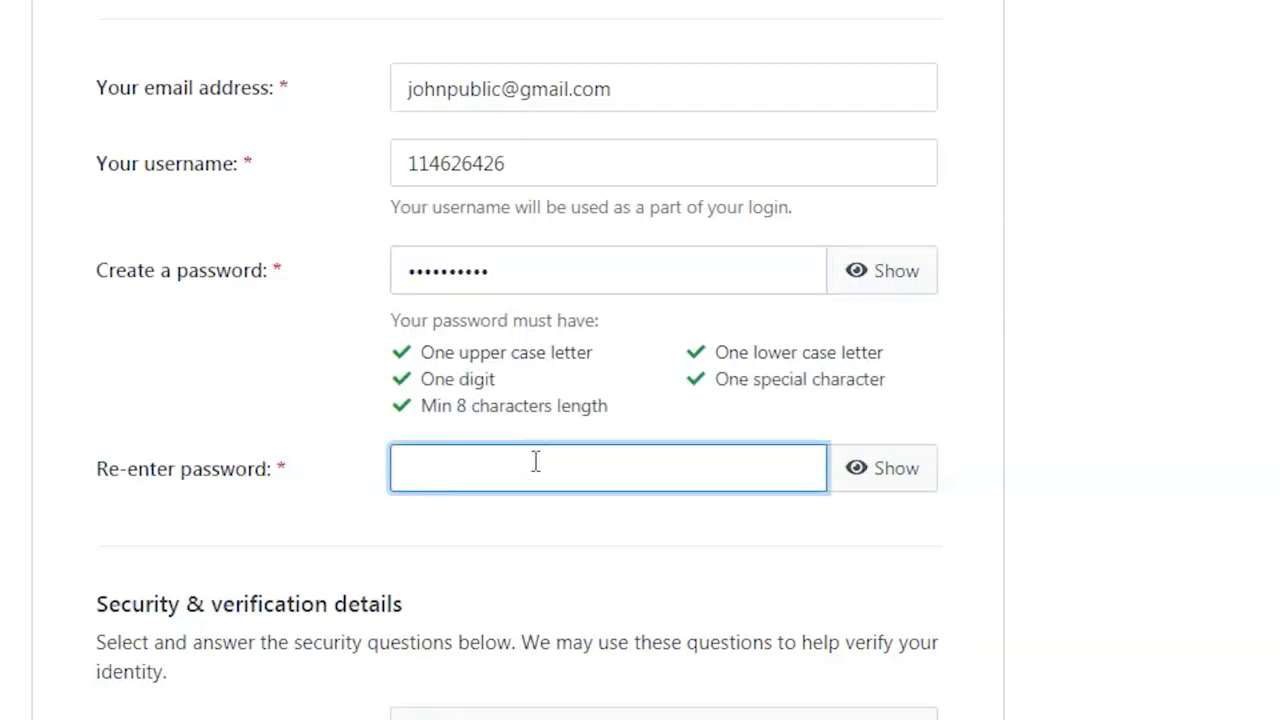
{"action": "type", "text": "Password1!"}
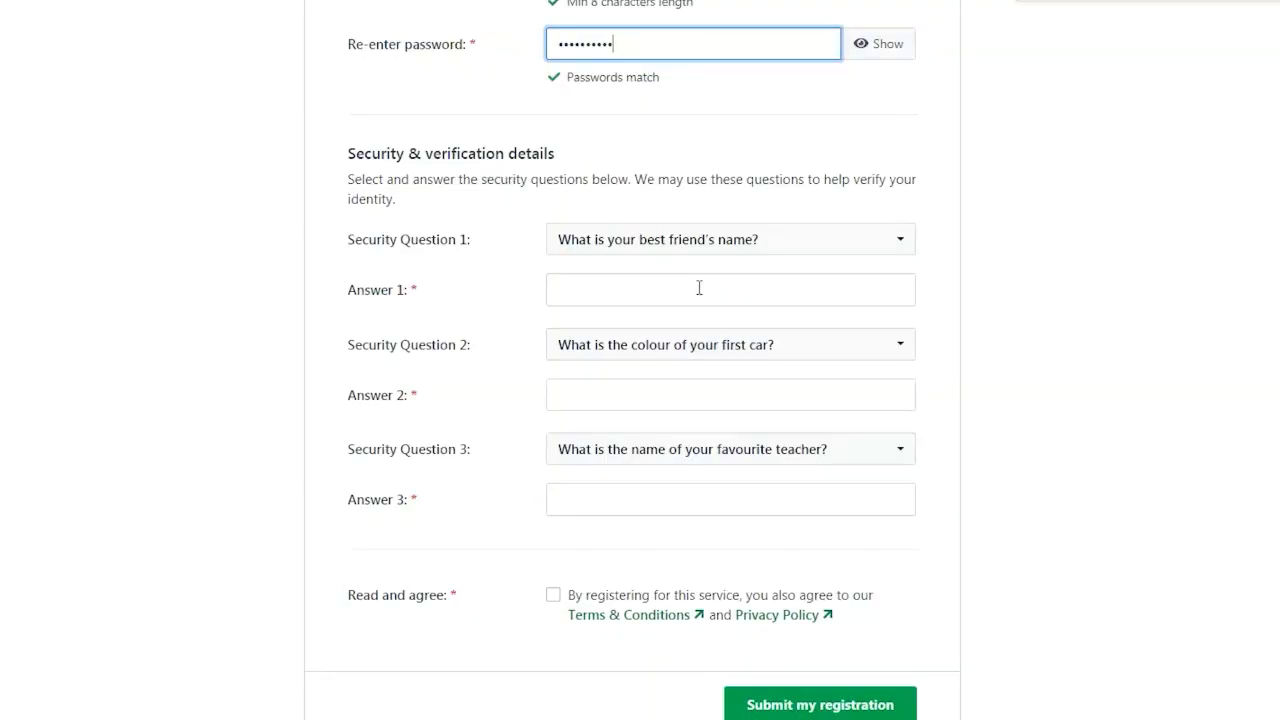
Step: Type answers for all three security questions
{"action": "left_click", "coordinate": [703, 288]}
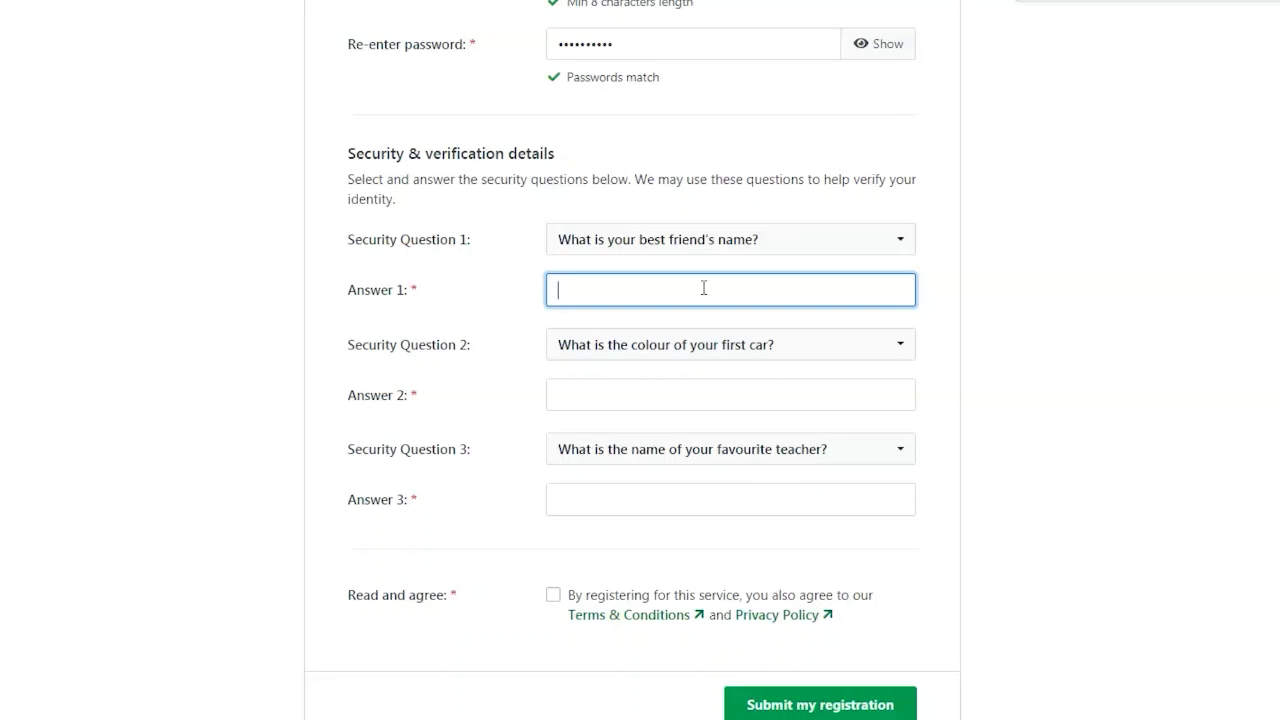
{"action": "type", "text": "name"}
{"action": "left_click", "coordinate": [675, 390]}
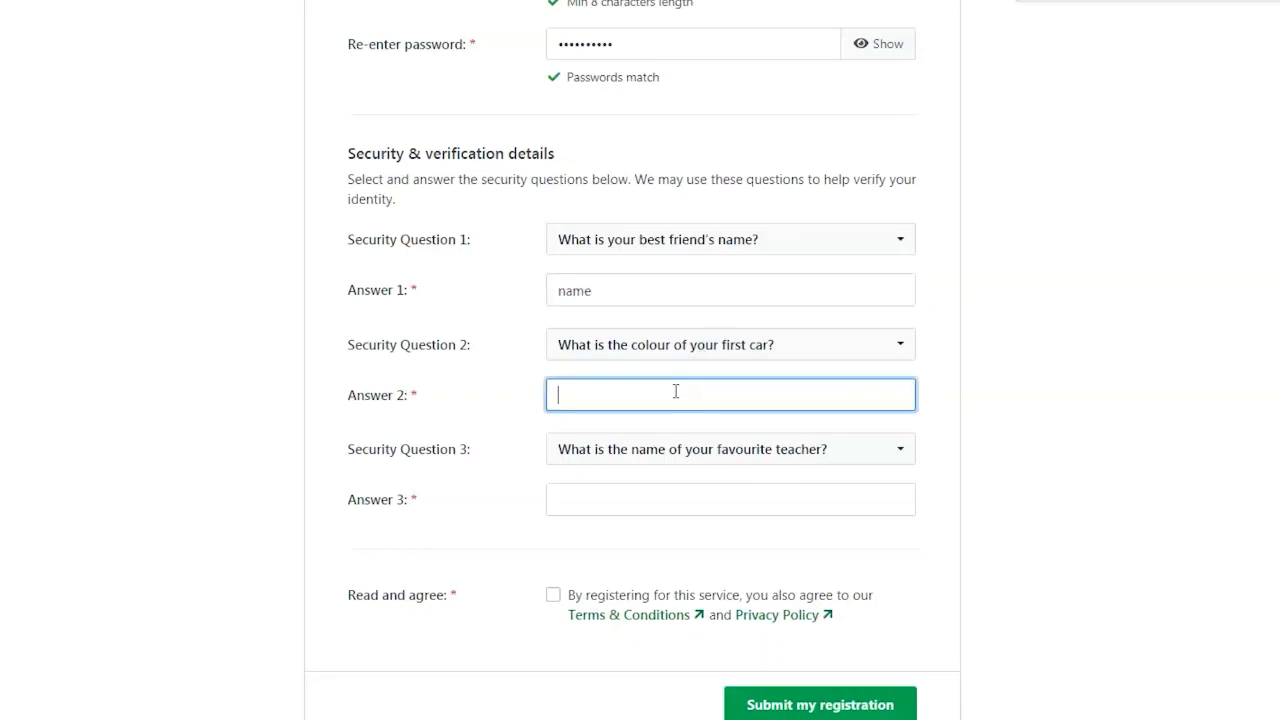
{"action": "type", "text": "red"}
{"action": "left_click", "coordinate": [690, 498]}
{"action": "type", "text": "sir"}
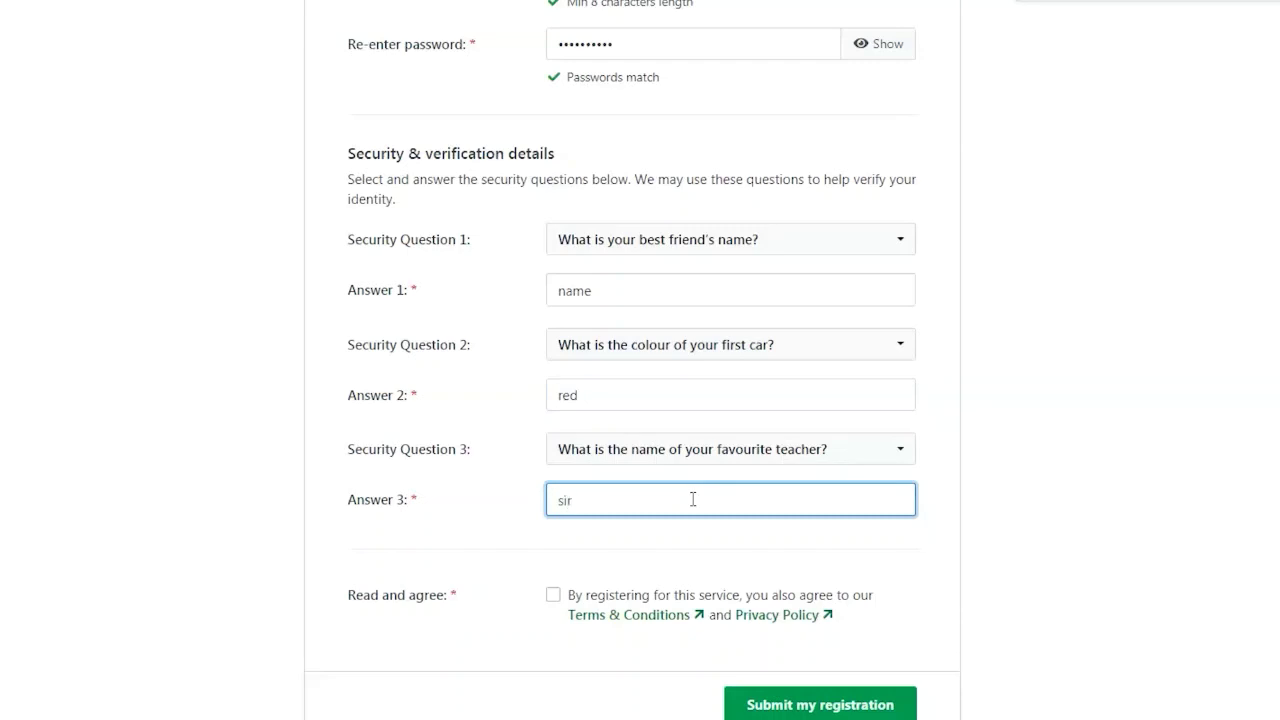
Step: Agree to the Terms & Conditions and Privacy Policy and submit the registration
{"action": "left_click", "coordinate": [553, 596]}
{"action": "scroll", "coordinate": [955, 230], "scroll_direction": "down", "scroll_amount": 1}
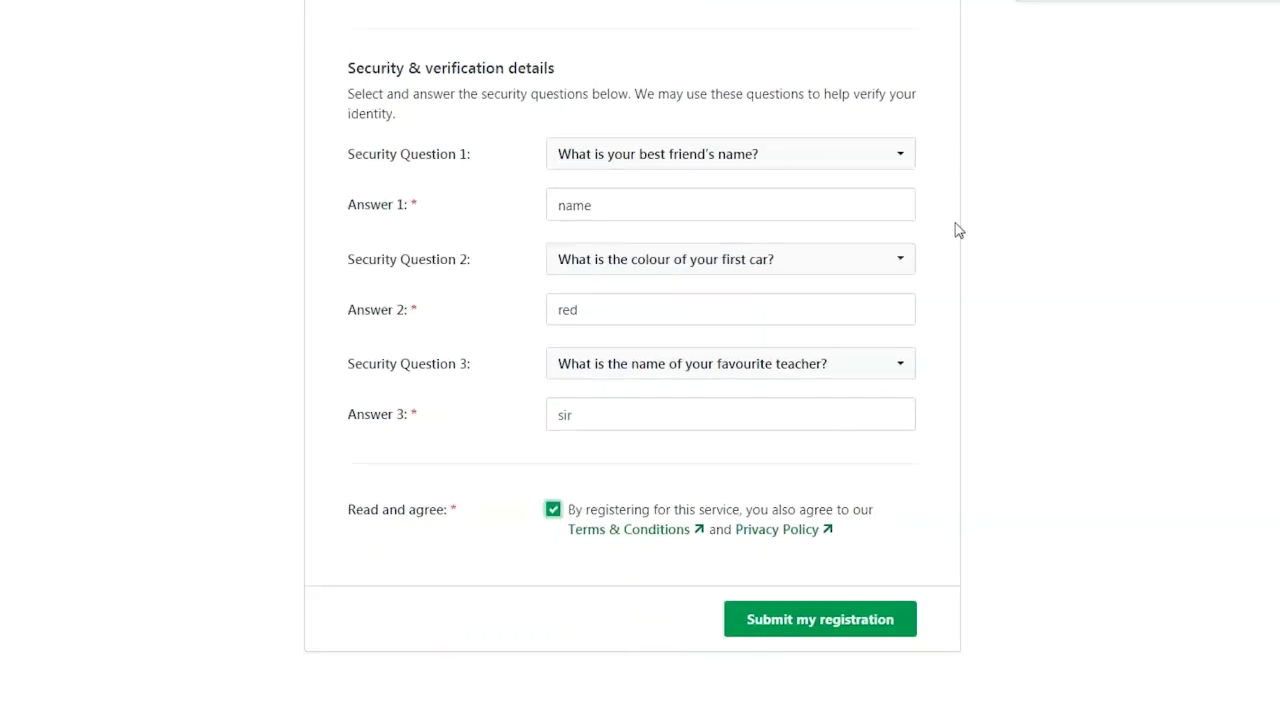
{"action": "left_click", "coordinate": [810, 622]}
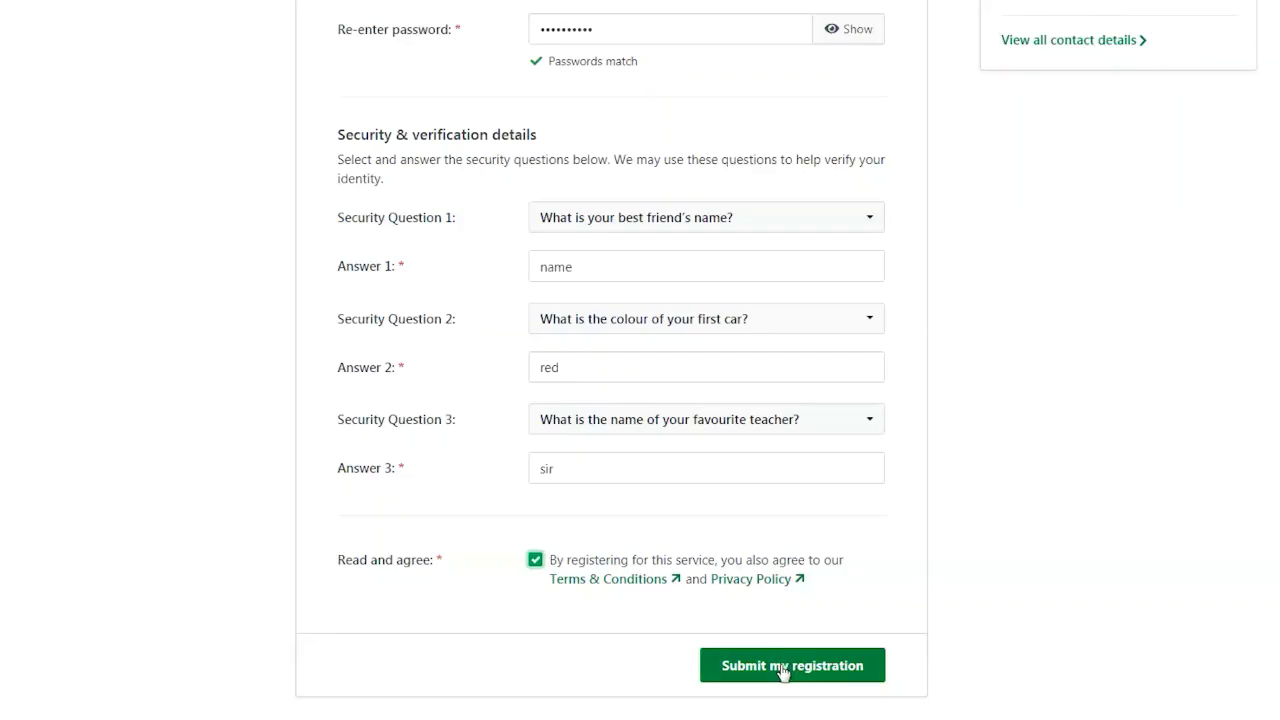
{"action": "left_click", "coordinate": [783, 670]}
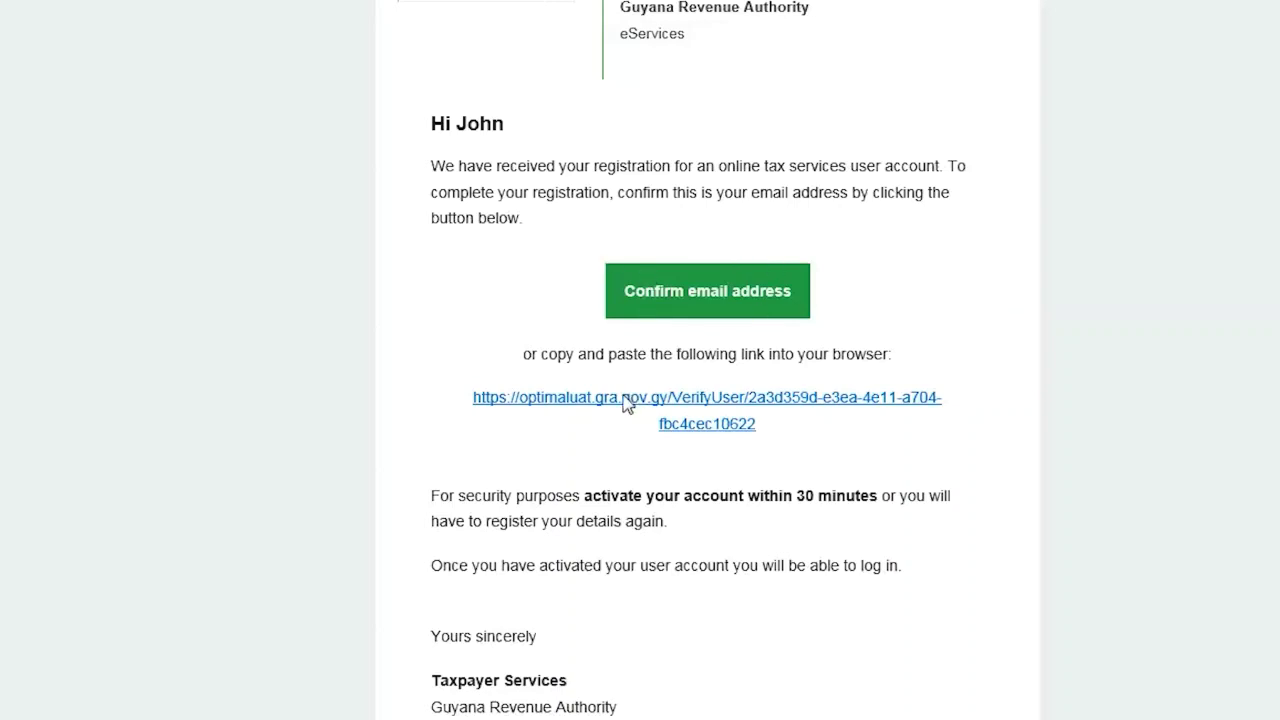
Step: Click Confirm email address in the GRA registration email
{"action": "left_click", "coordinate": [702, 290]}
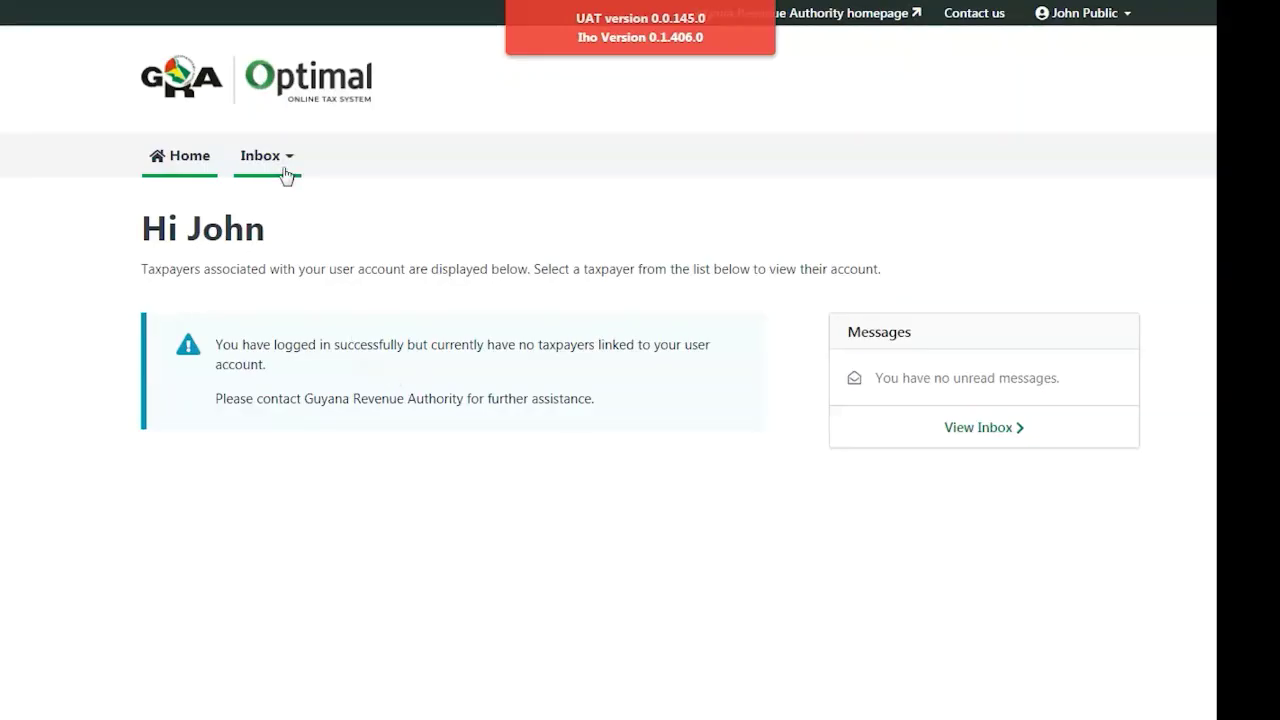
Step: View the inbox, then choose New Message from the Inbox menu
{"action": "left_click", "coordinate": [286, 172]}
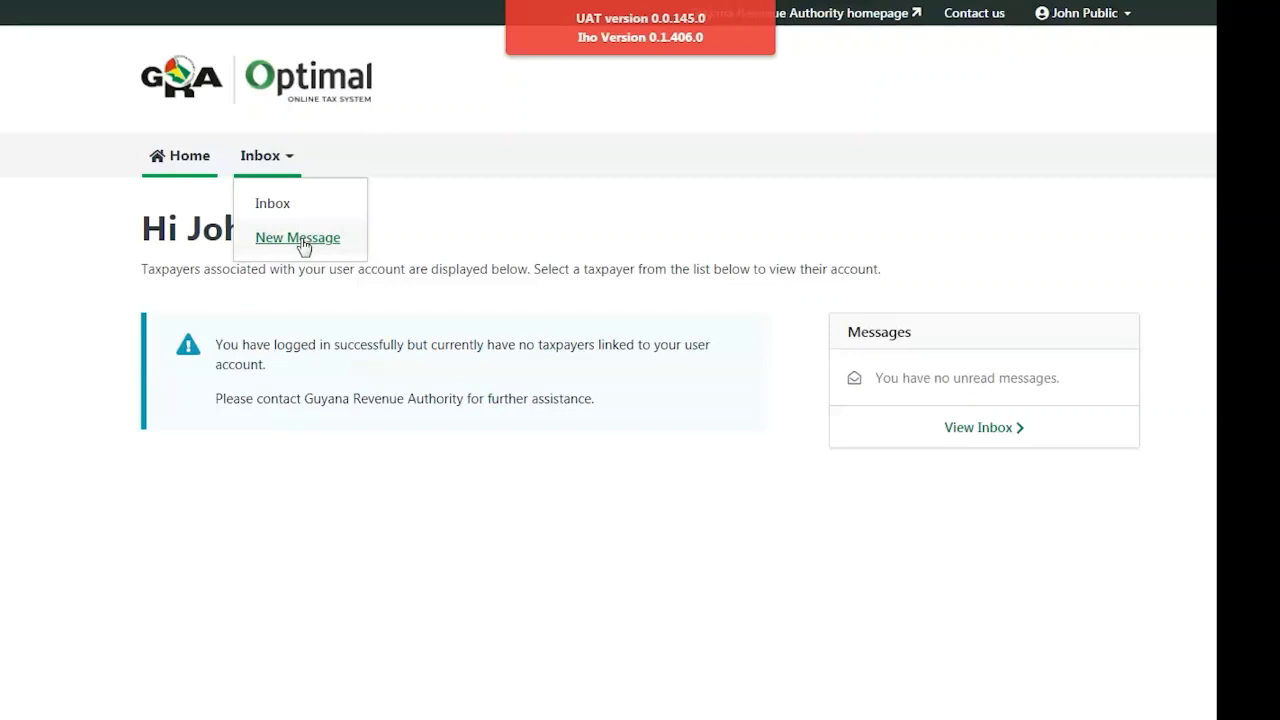
{"action": "left_click", "coordinate": [297, 213]}
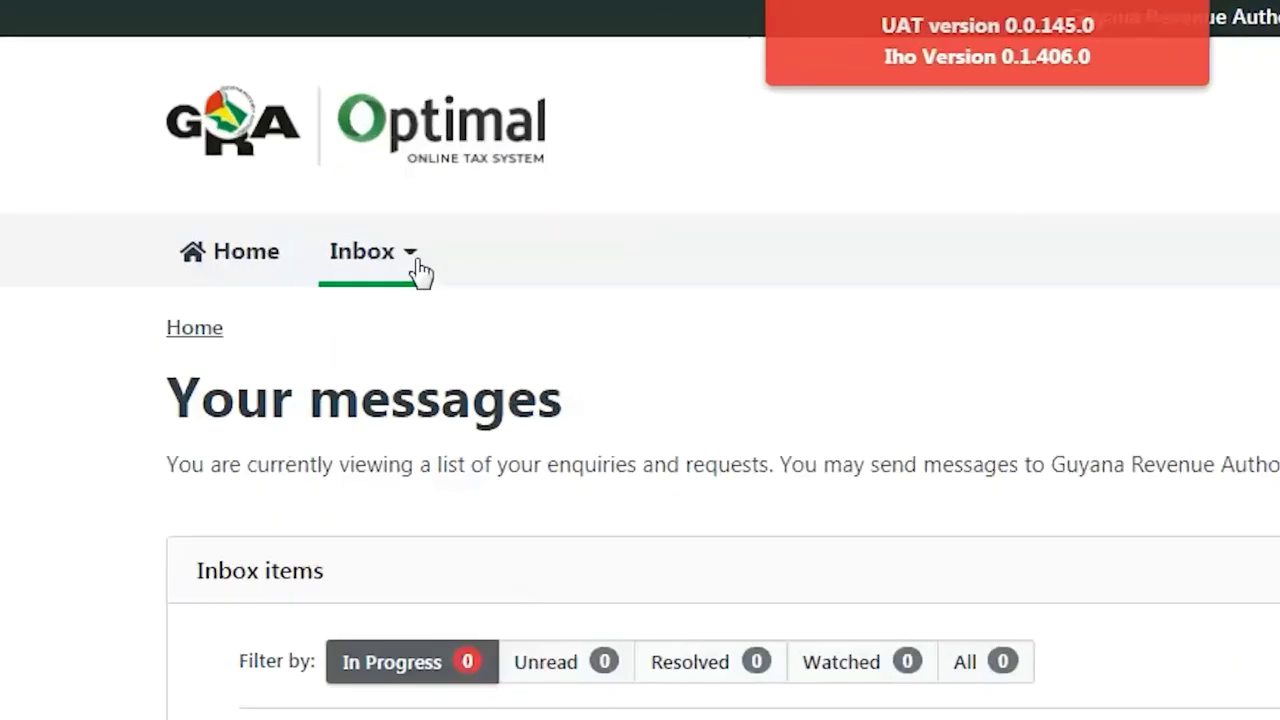
{"action": "left_click", "coordinate": [289, 164]}
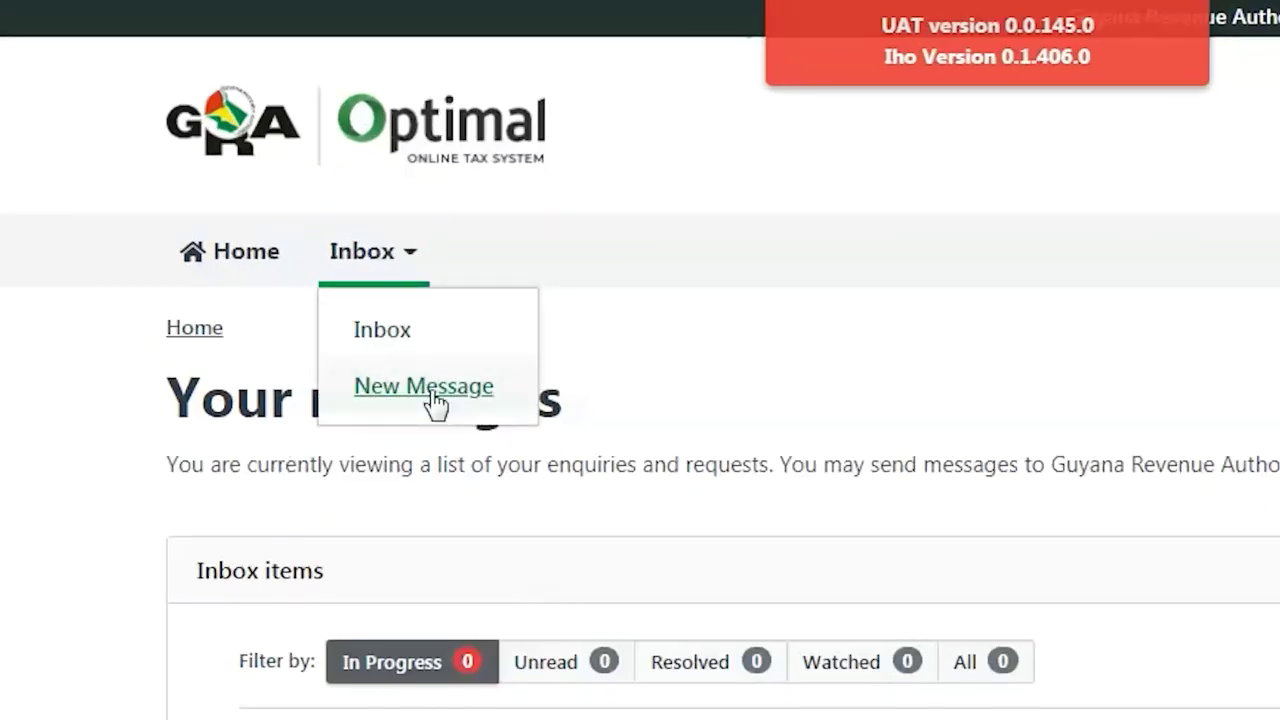
{"action": "left_click", "coordinate": [434, 393]}
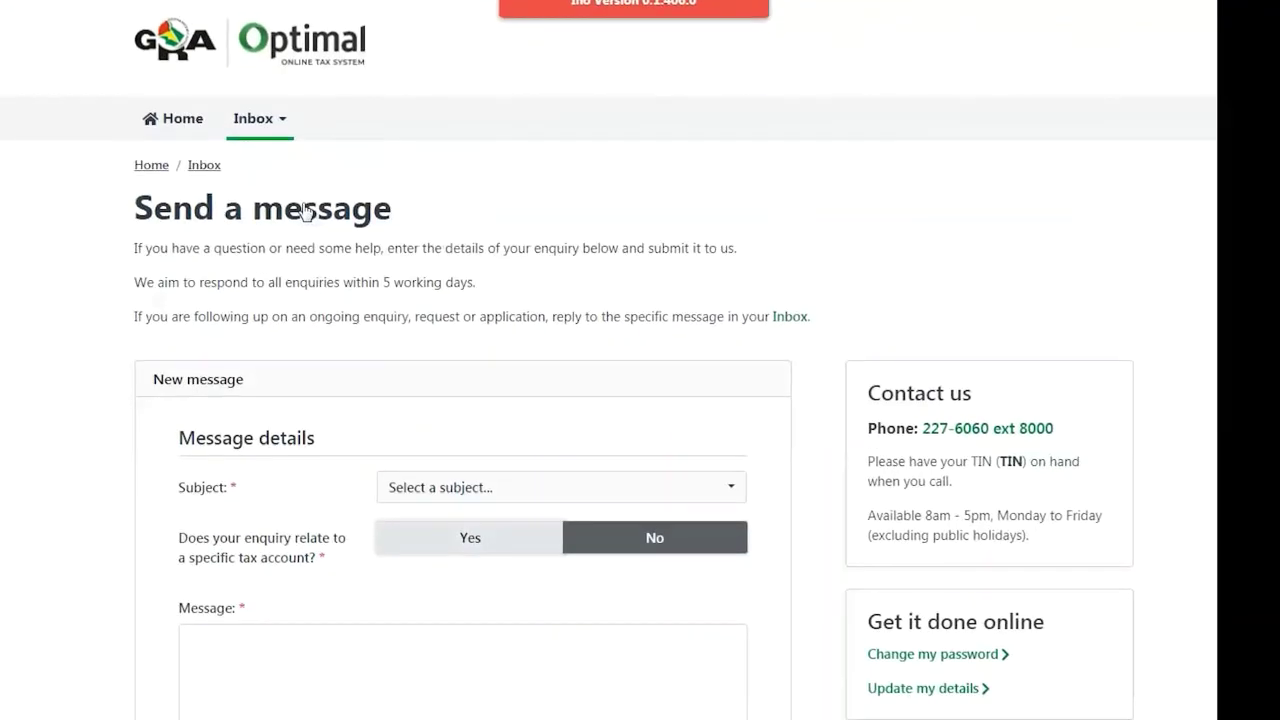
Step: Set the message subject to Taxpayer E-services Registration
{"action": "scroll", "coordinate": [765, 510], "scroll_direction": "down", "scroll_amount": 3}
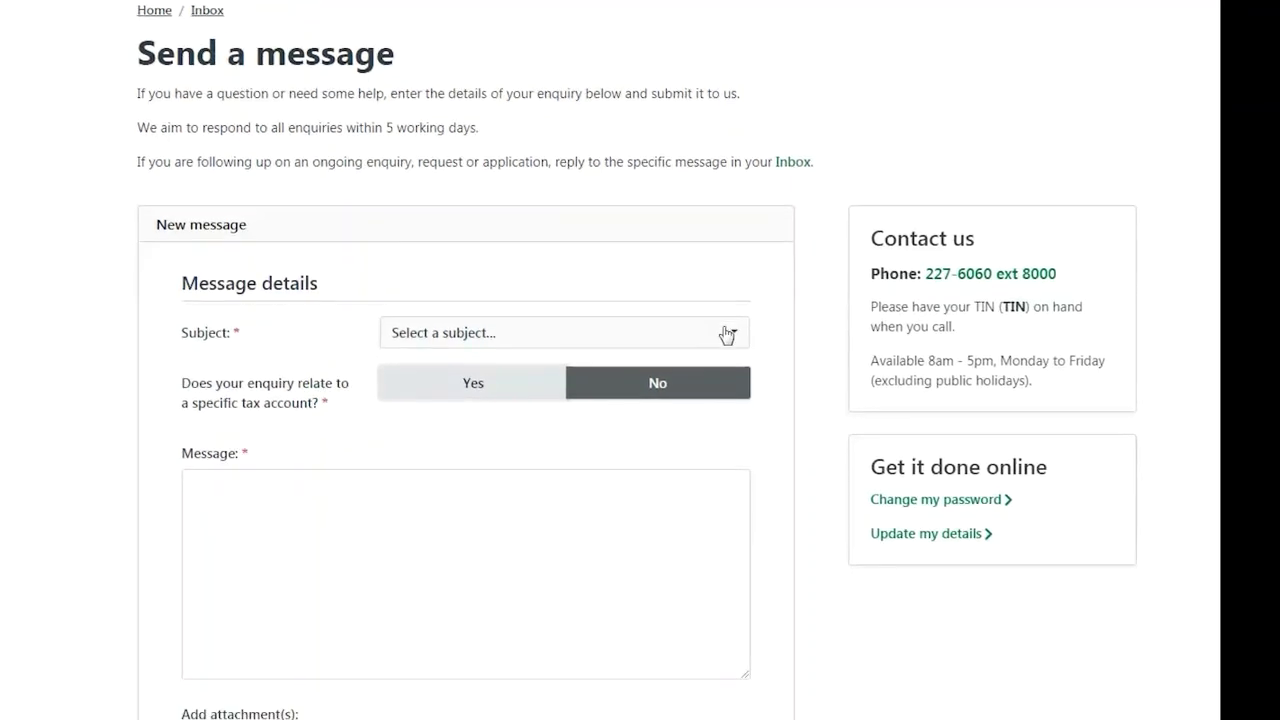
{"action": "left_click", "coordinate": [968, 671]}
{"action": "scroll", "coordinate": [638, 466], "scroll_direction": "down", "scroll_amount": 3}
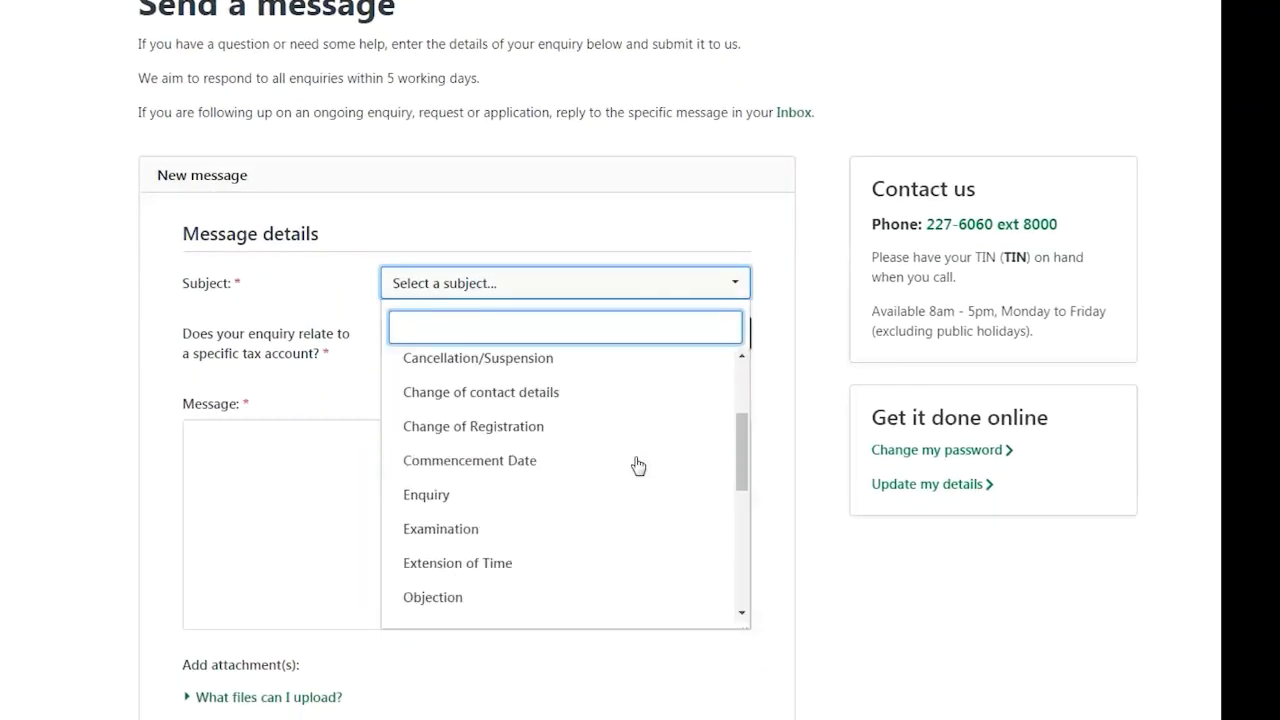
{"action": "scroll", "coordinate": [638, 466], "scroll_direction": "down", "scroll_amount": 5}
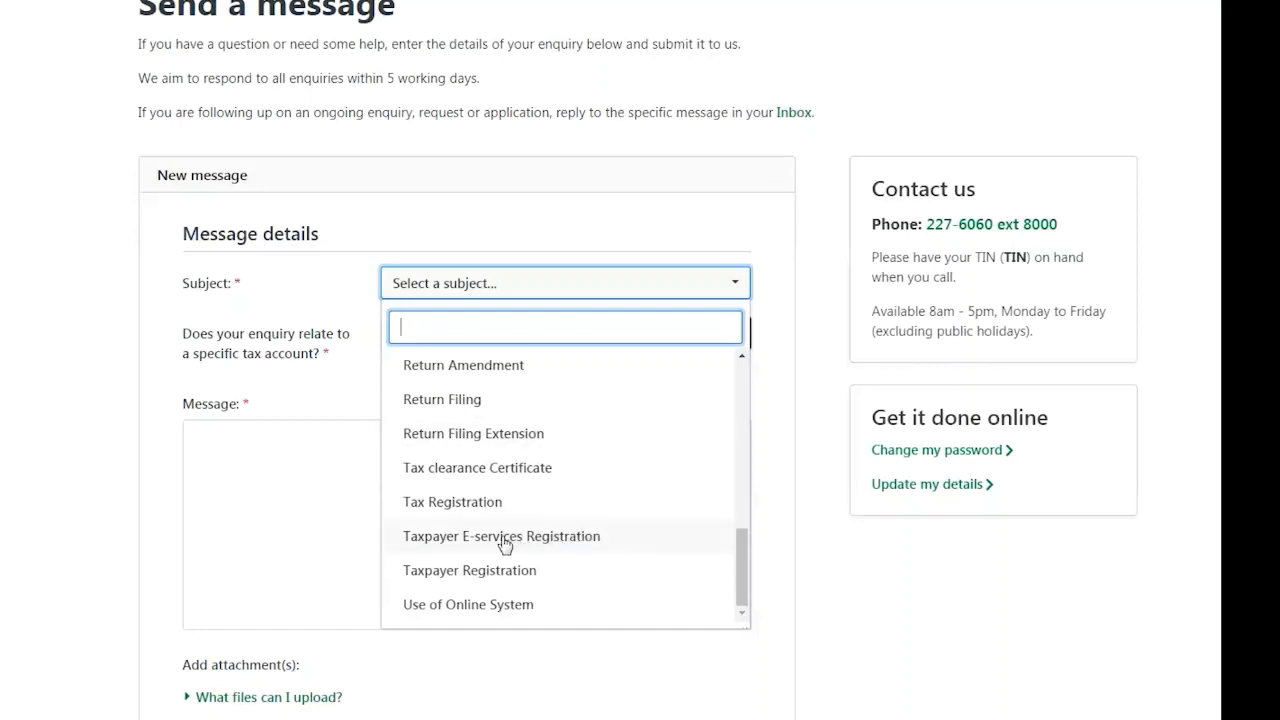
{"action": "left_click", "coordinate": [503, 537]}
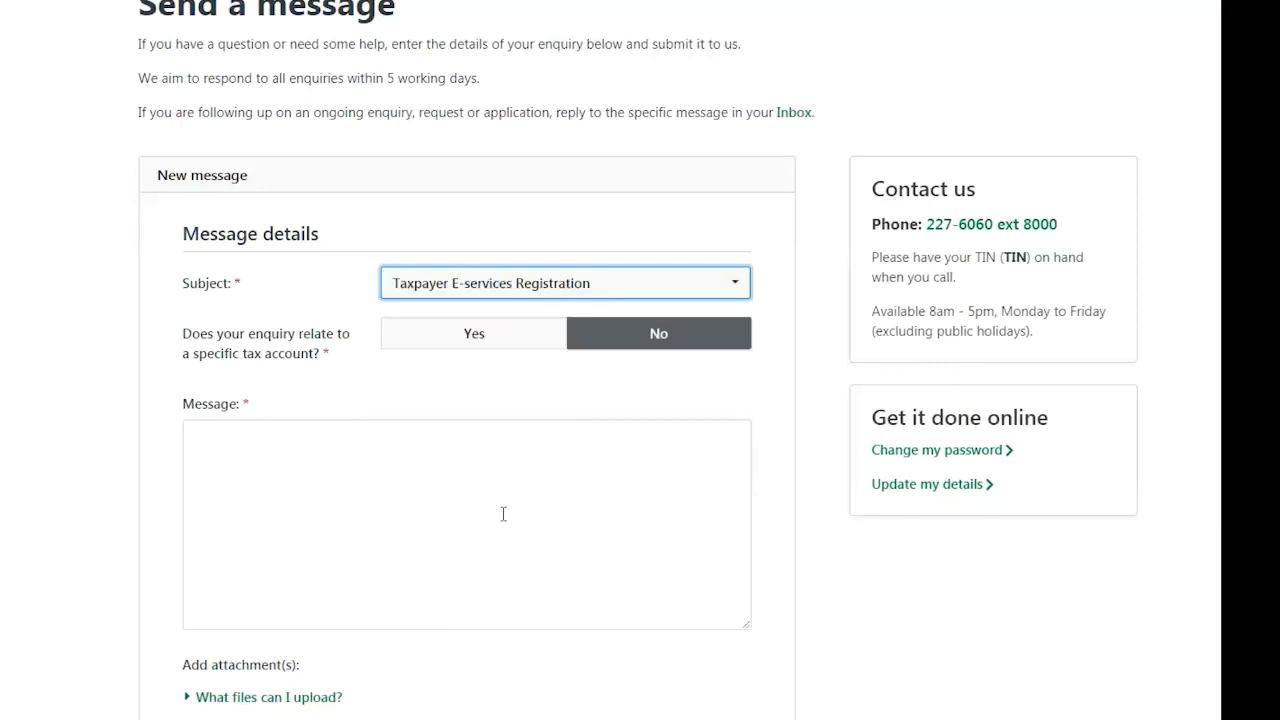
Step: Write the message requesting taxpayer account linking, giving the TIN and noting 'I will upload my ID as well.'
{"action": "left_click", "coordinate": [458, 485]}
{"action": "type", "text": "I would like to attach my taxpayer account to this eService ac"}
{"action": "type", "text": "count."}
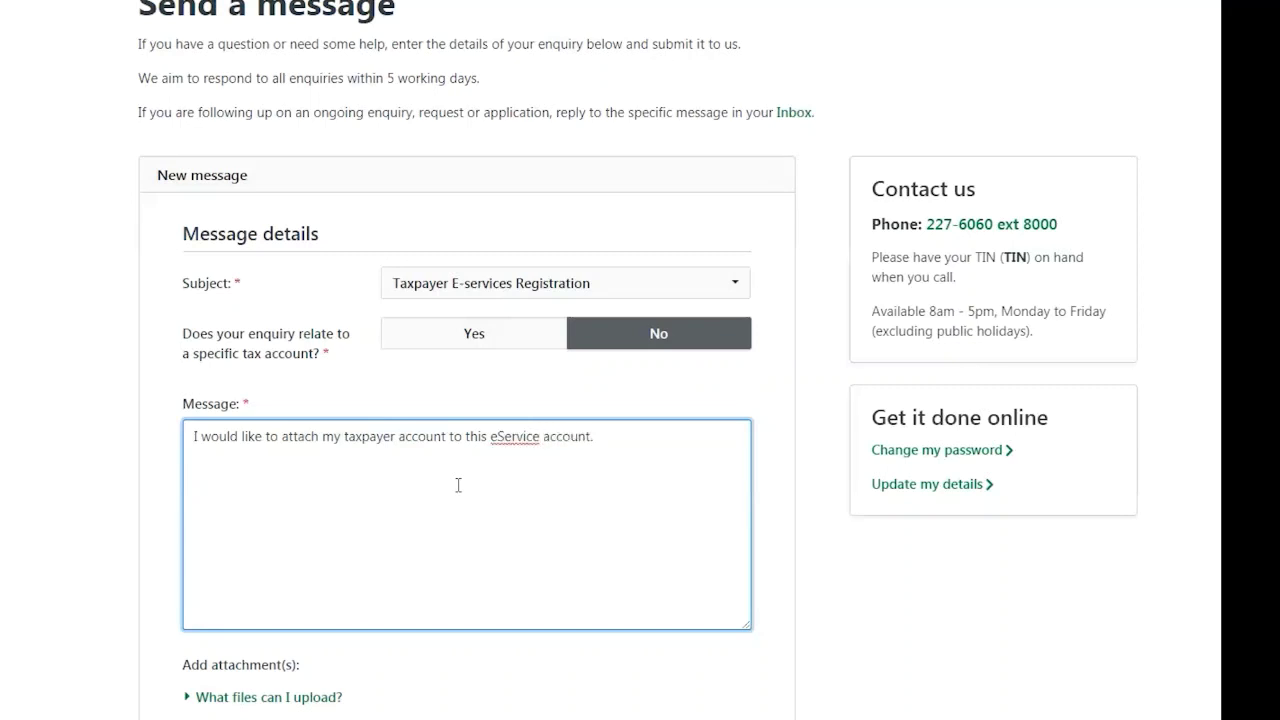
{"action": "key", "text": "Return"}
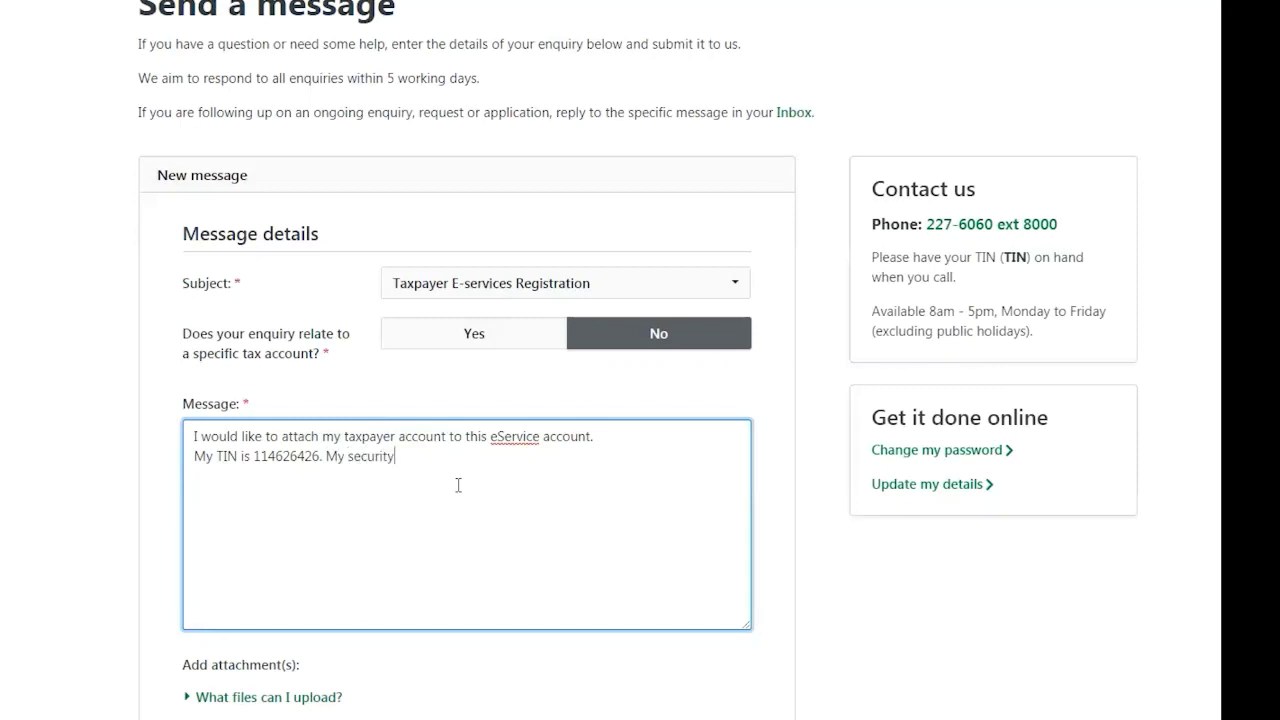
{"action": "type", "text": " answers are -------- ,----------, and ---------."}
{"action": "key", "text": "Return"}
{"action": "type", "text": "I will upload my Id as well."}
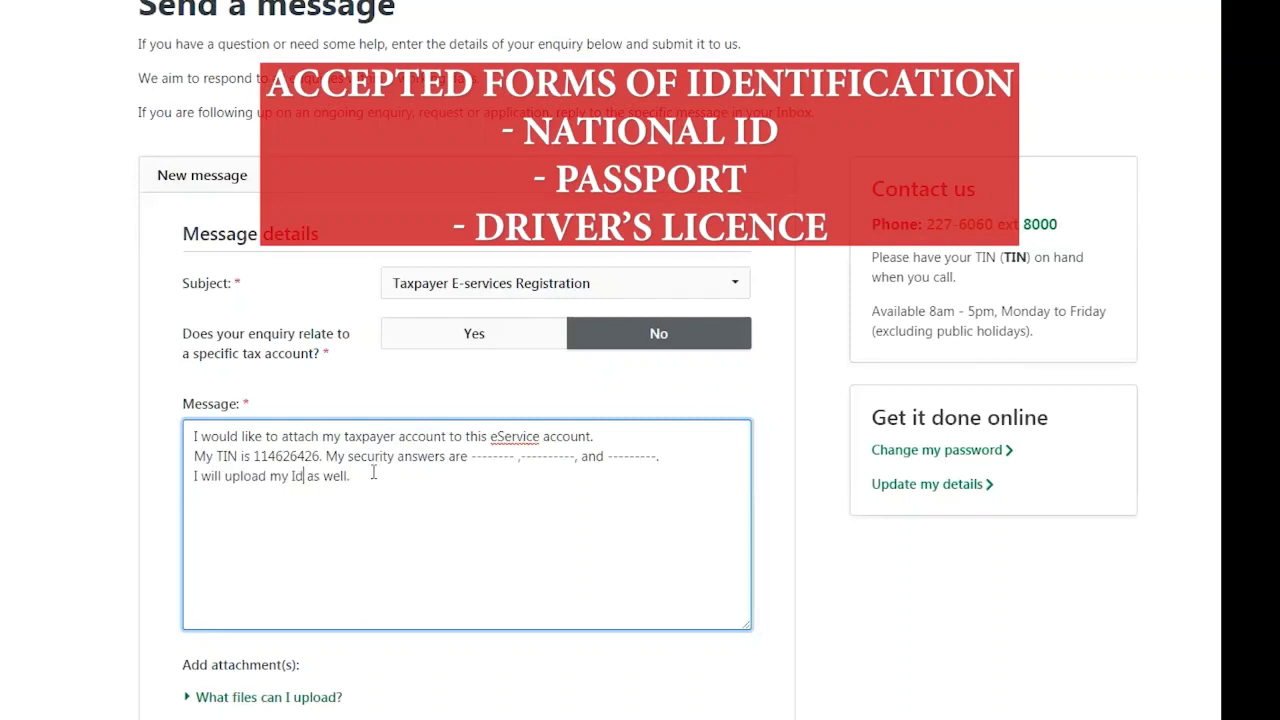
{"action": "key", "text": "BackSpace"}
{"action": "type", "text": "D"}
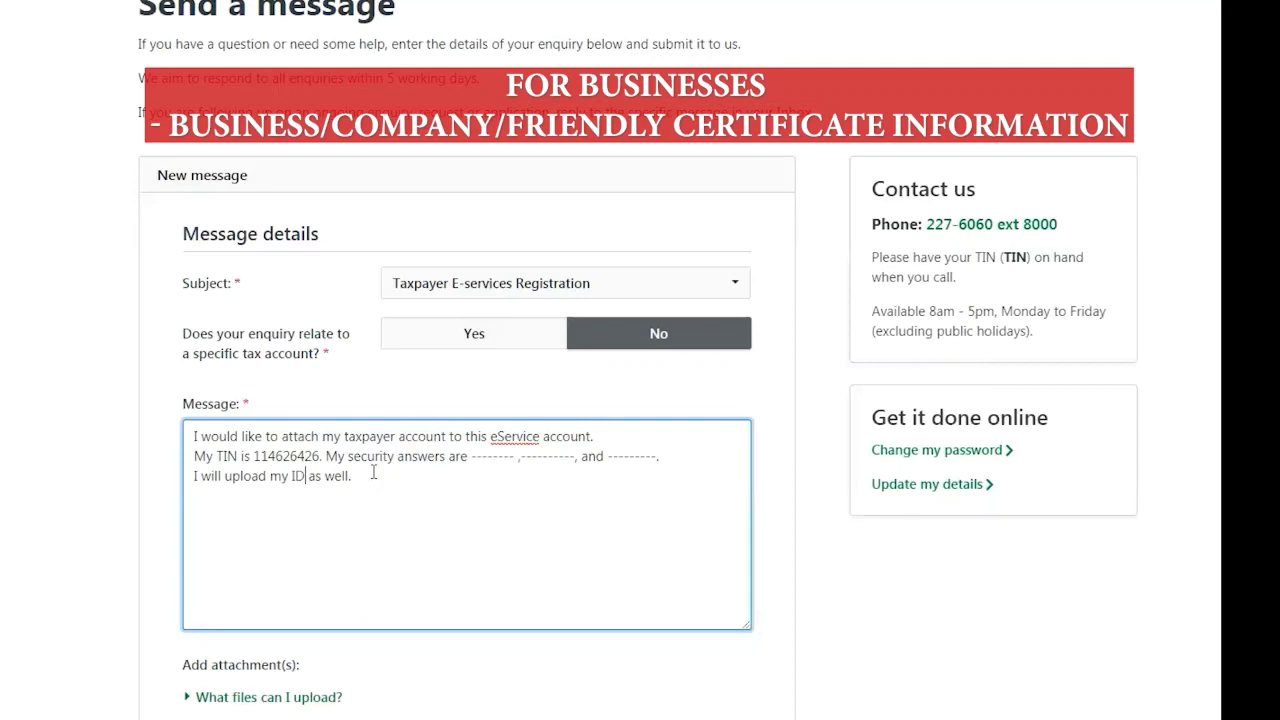
{"action": "scroll", "coordinate": [810, 435], "scroll_direction": "down", "scroll_amount": 2}
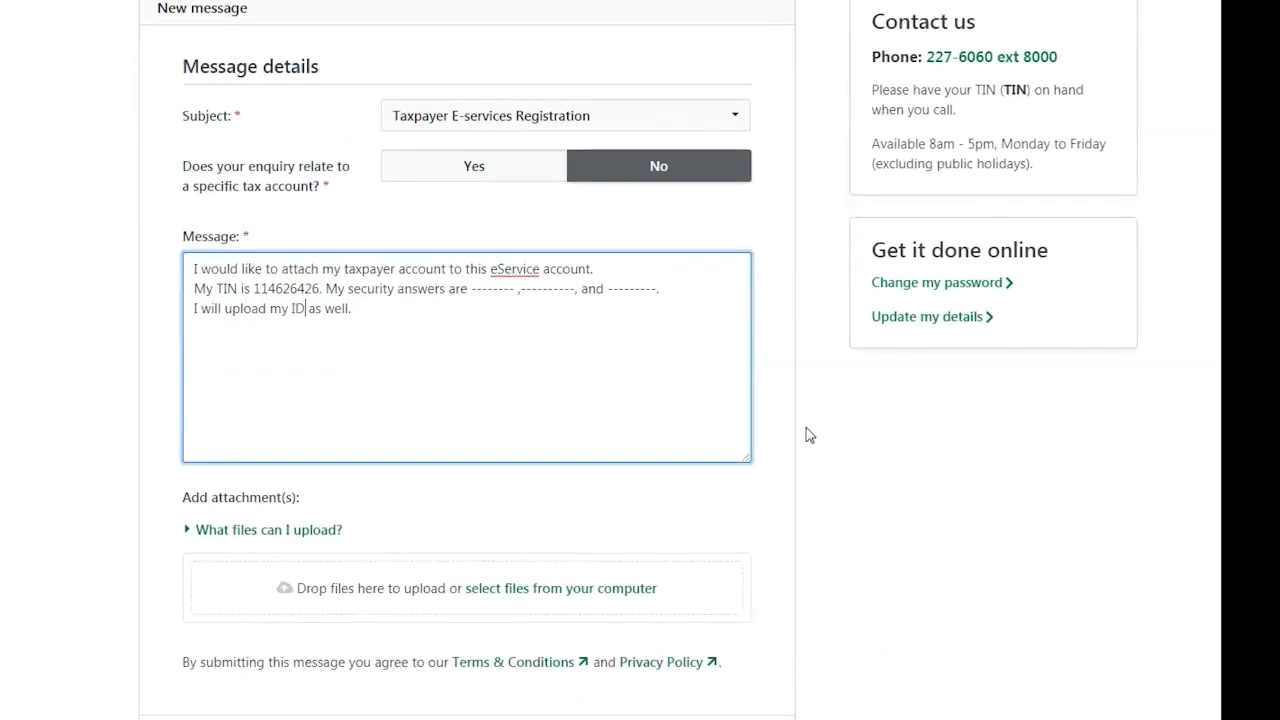
Step: Attach notice 2.bmp to the enquiry and submit it
{"action": "left_click", "coordinate": [547, 594]}
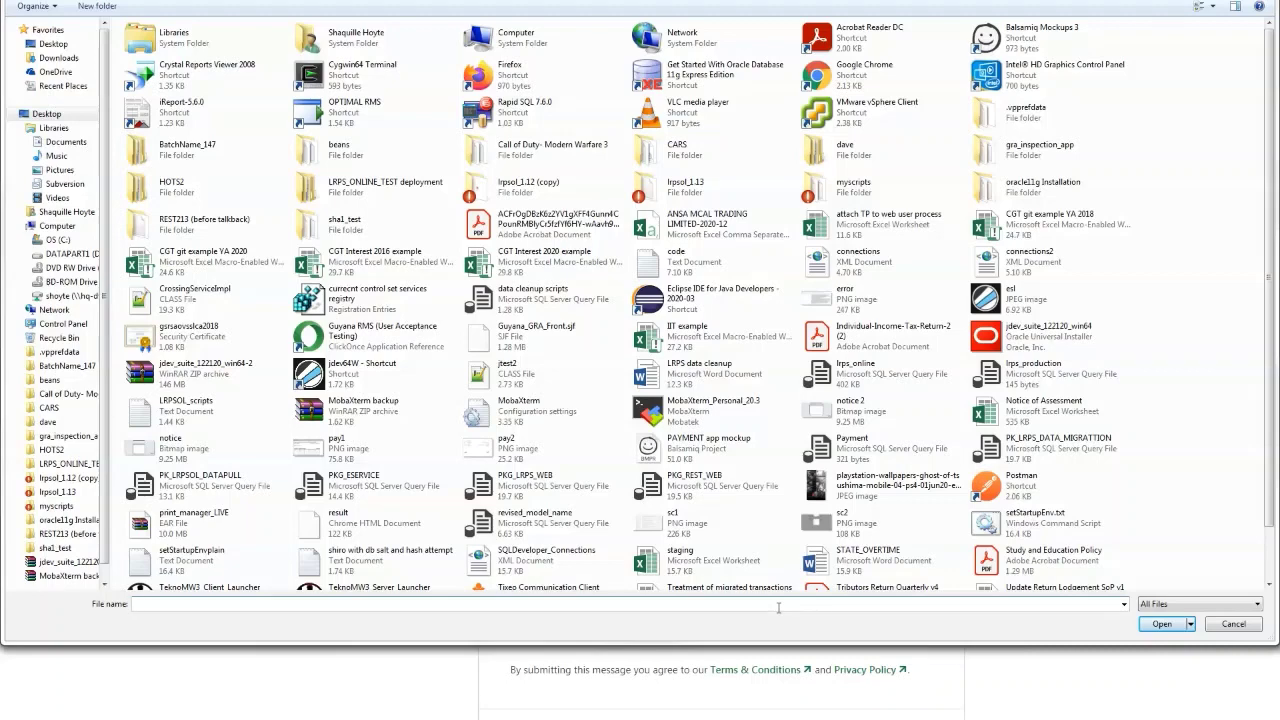
{"action": "scroll", "coordinate": [820, 383], "scroll_direction": "down", "scroll_amount": 1}
{"action": "left_click", "coordinate": [830, 390]}
{"action": "left_click", "coordinate": [1147, 625]}
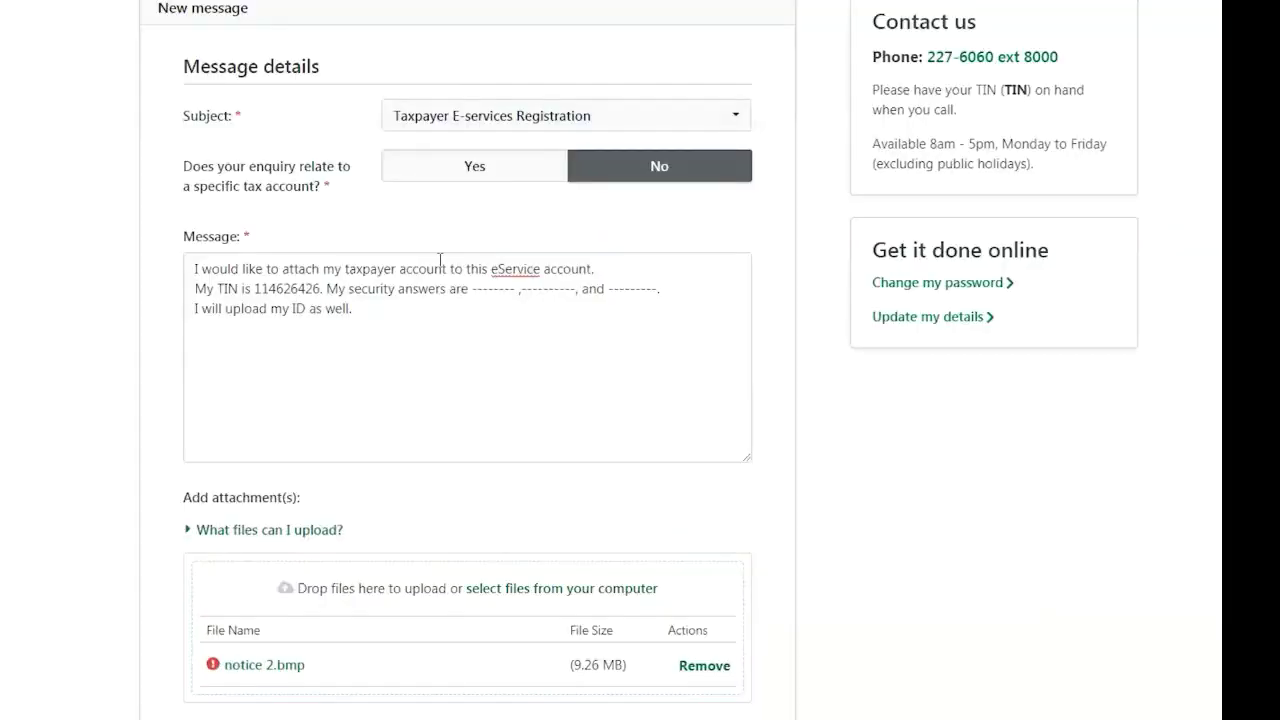
{"action": "scroll", "coordinate": [770, 324], "scroll_direction": "down", "scroll_amount": 1}
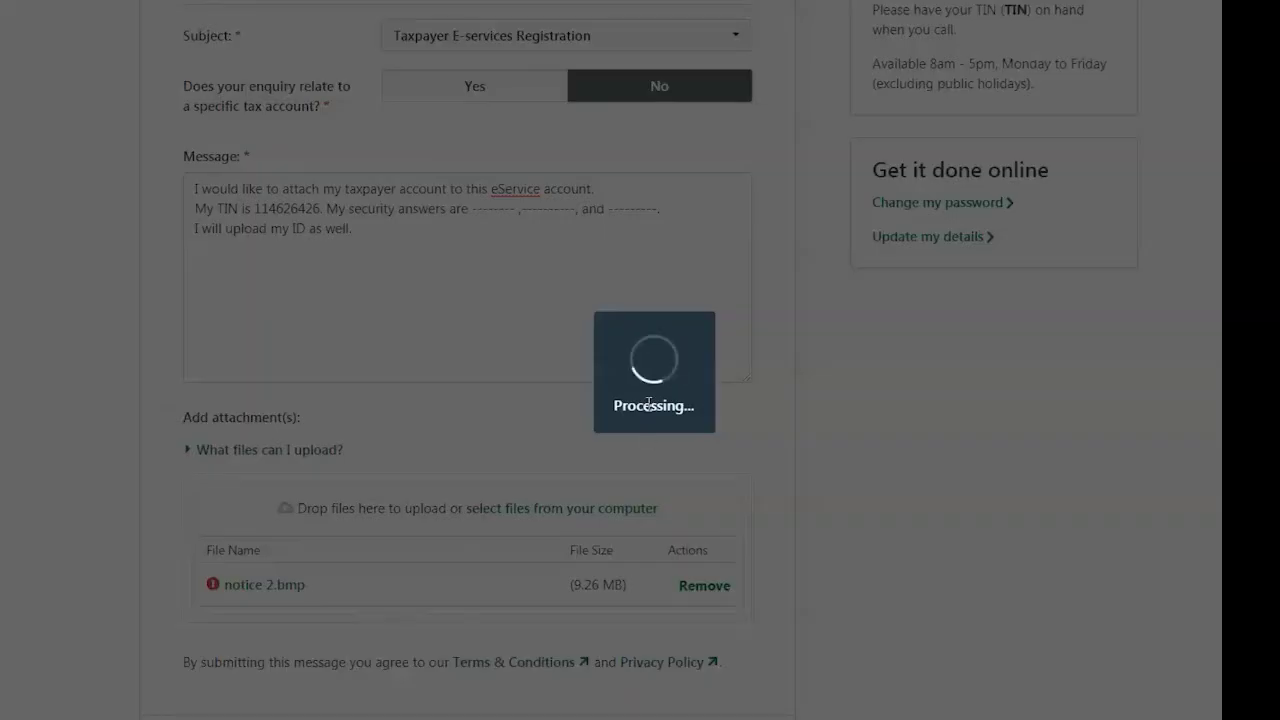
{"action": "scroll", "coordinate": [648, 404], "scroll_direction": "down", "scroll_amount": 1}
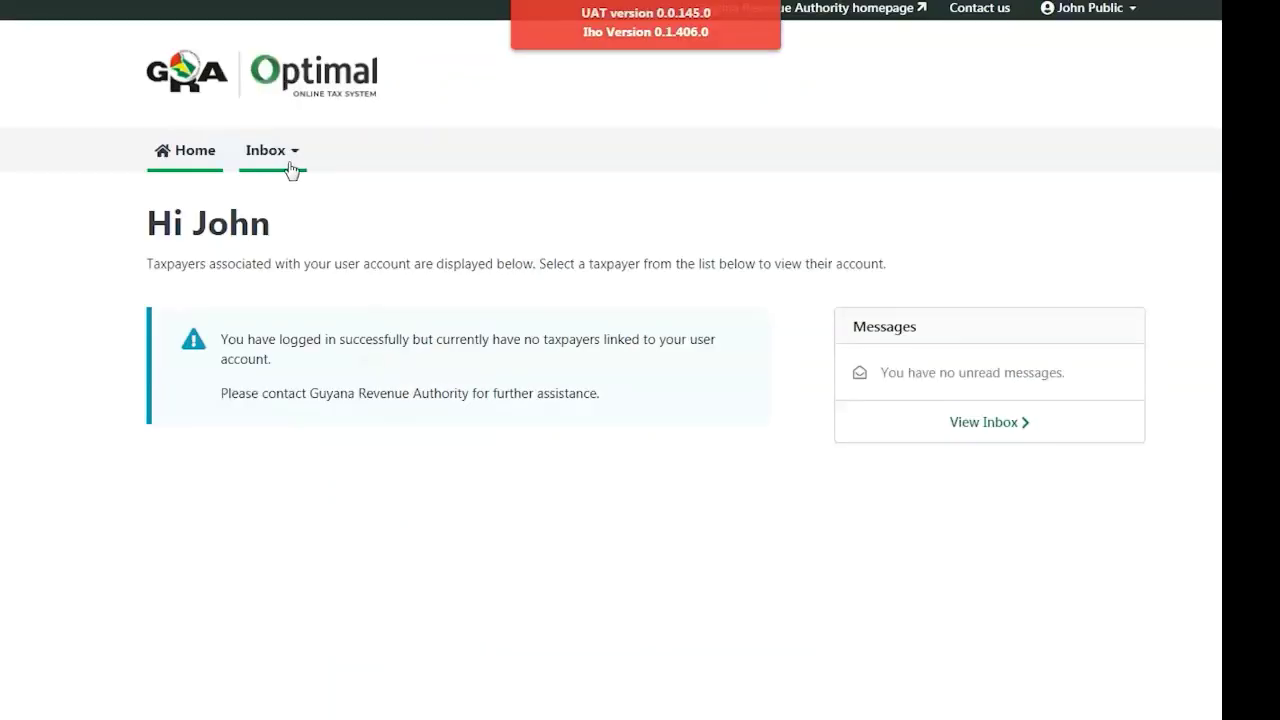
Step: Open the Your messages list via Inbox to check for the enquiry under In Progress
{"action": "left_click", "coordinate": [286, 166]}
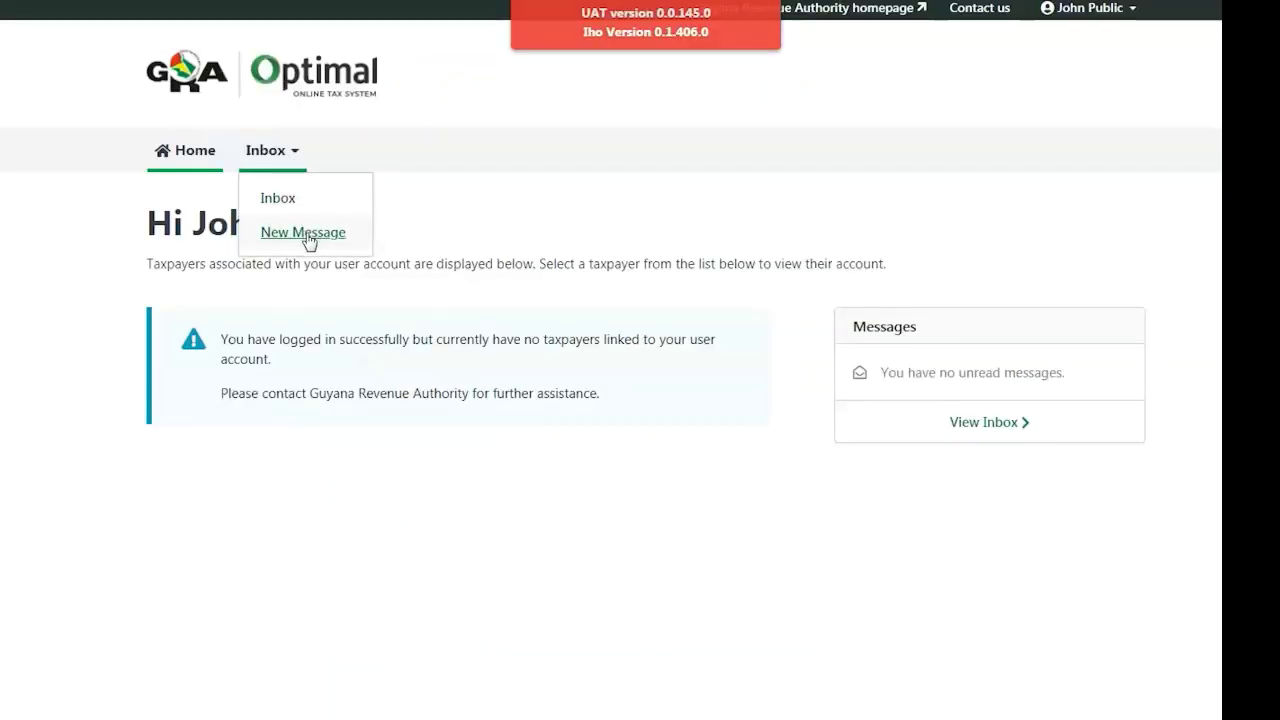
{"action": "left_click", "coordinate": [300, 204]}
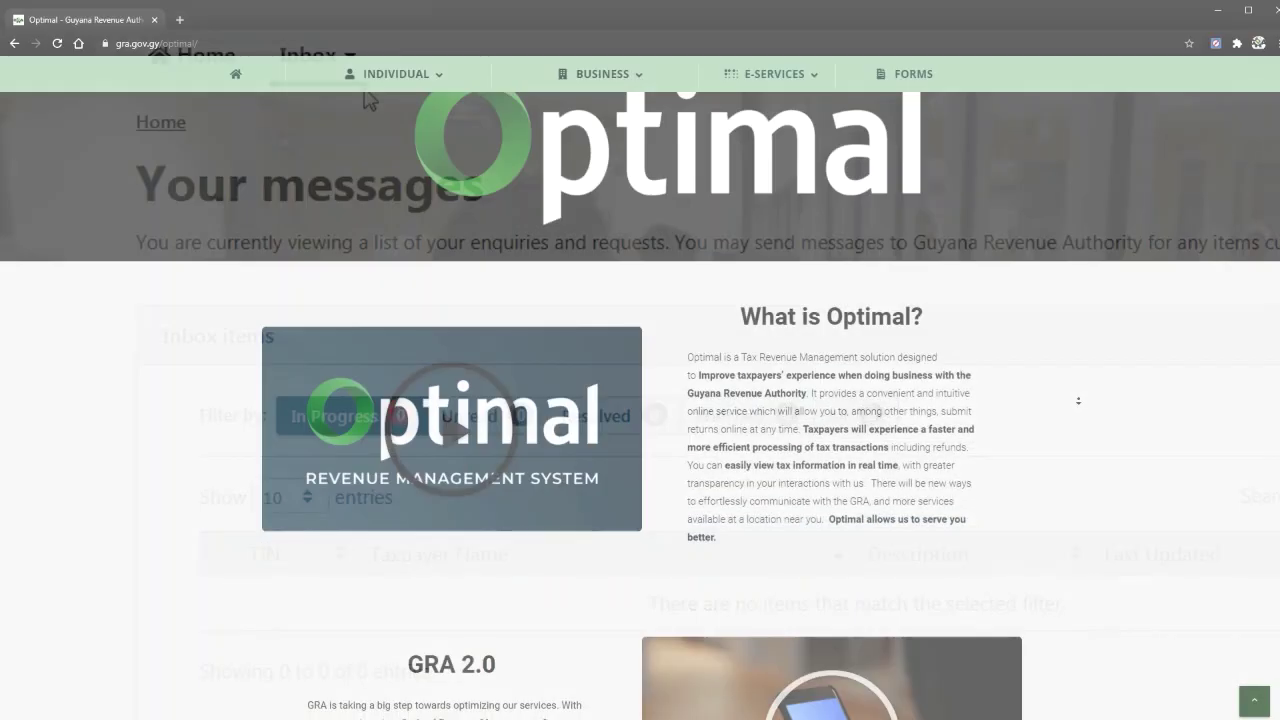
{"action": "scroll", "coordinate": [1078, 400], "scroll_direction": "down", "scroll_amount": 2}
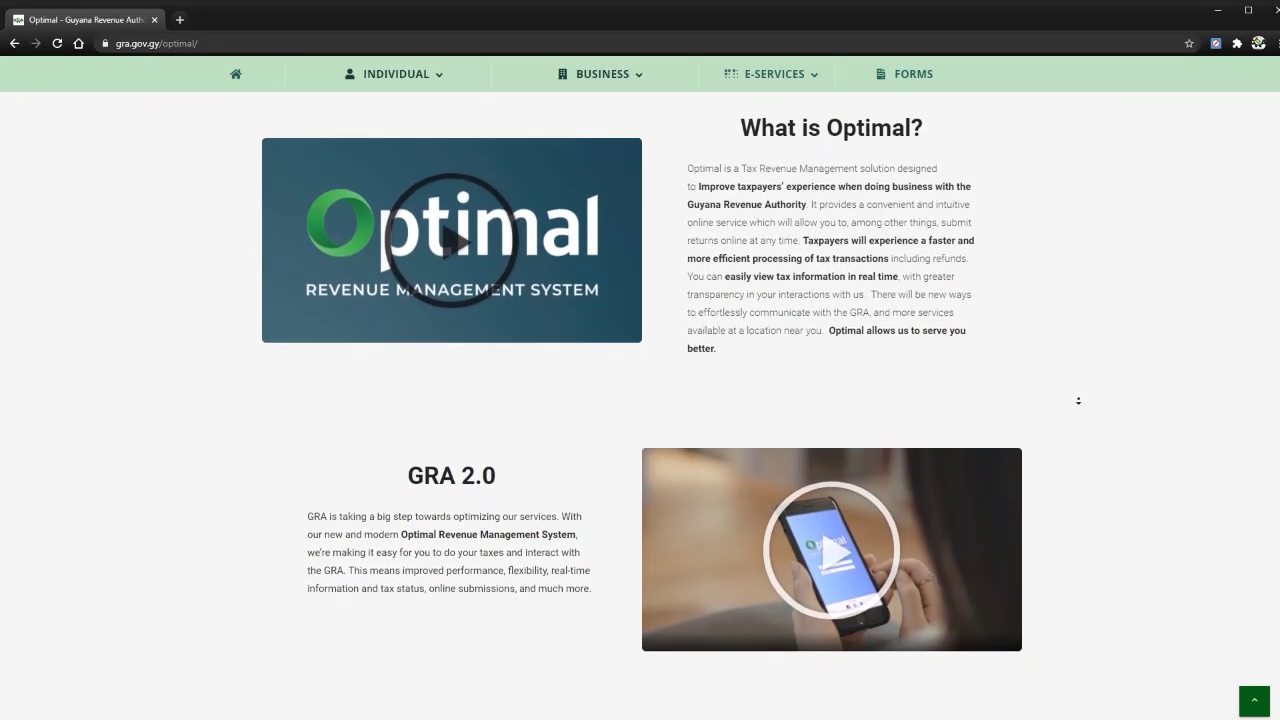